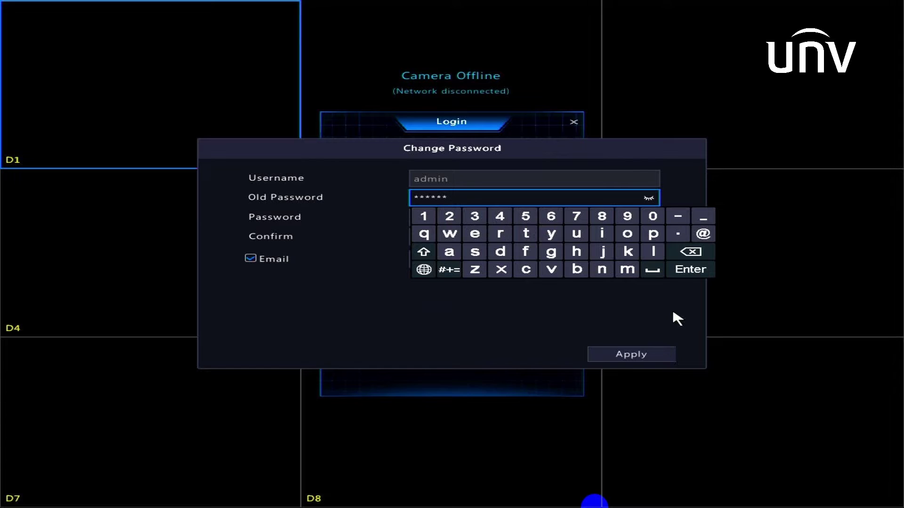
Finish entering the current admin password and move to the new Password field.
click(678, 272)
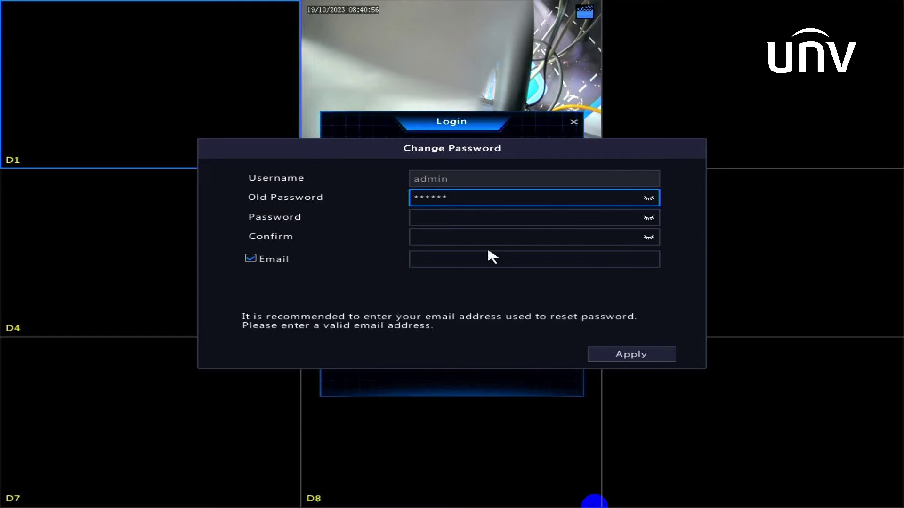
click(432, 226)
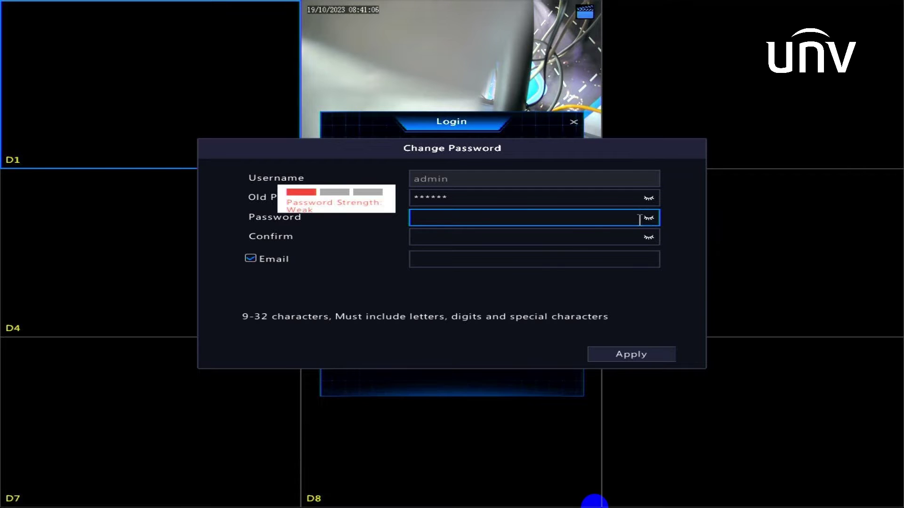
Enter a new admin password mixing letters, digits and @ on the on-screen keyboard.
click(639, 220)
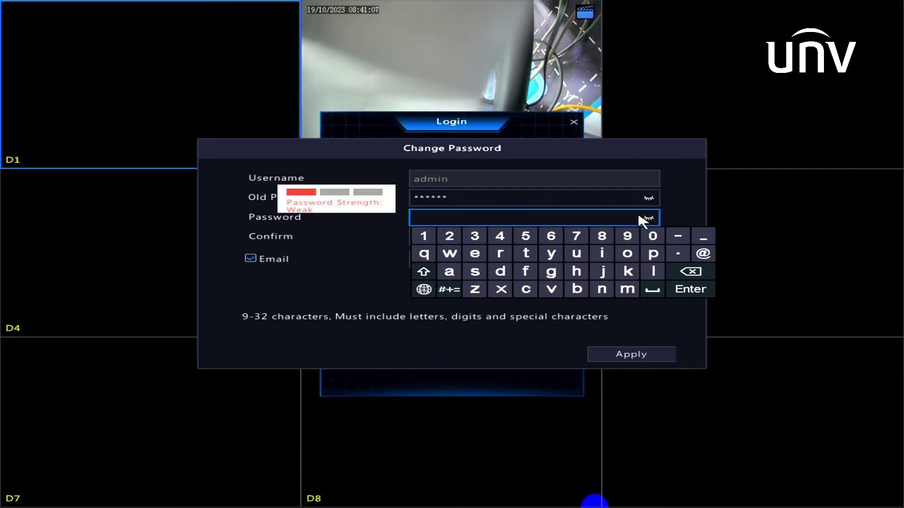
click(448, 271)
click(500, 272)
click(628, 289)
click(603, 290)
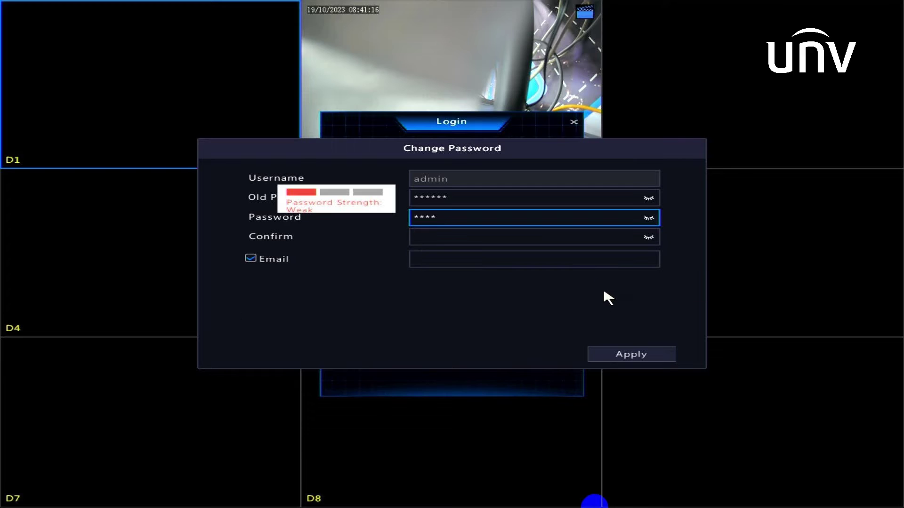
click(575, 218)
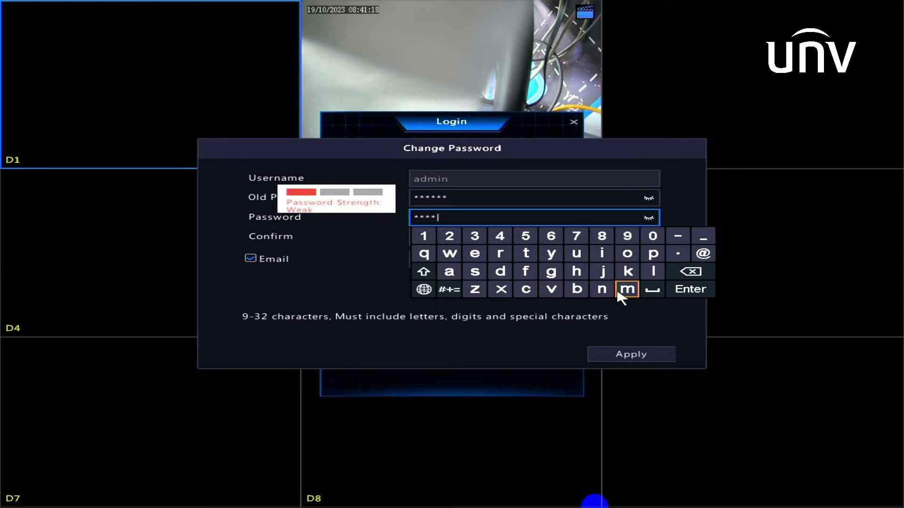
click(602, 289)
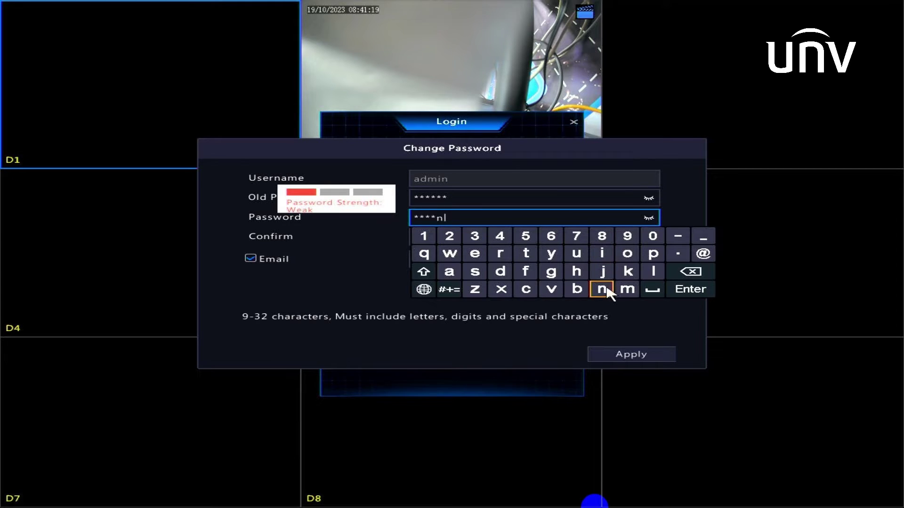
click(431, 241)
click(448, 241)
click(705, 255)
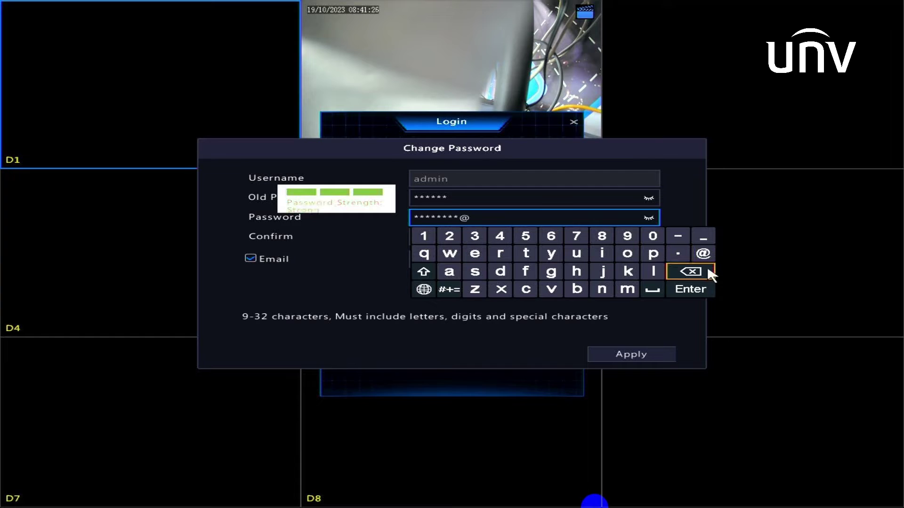
click(707, 288)
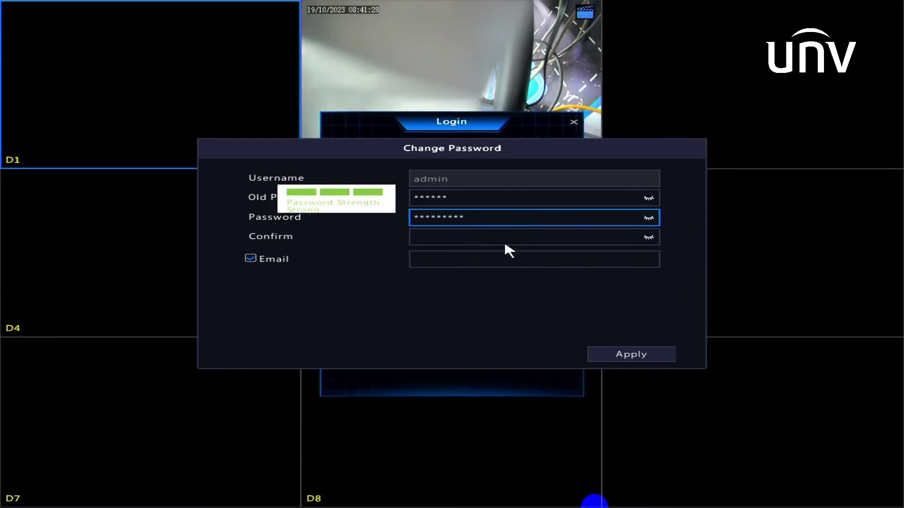
Retype the same new password in the Confirm field so both entries match.
click(476, 240)
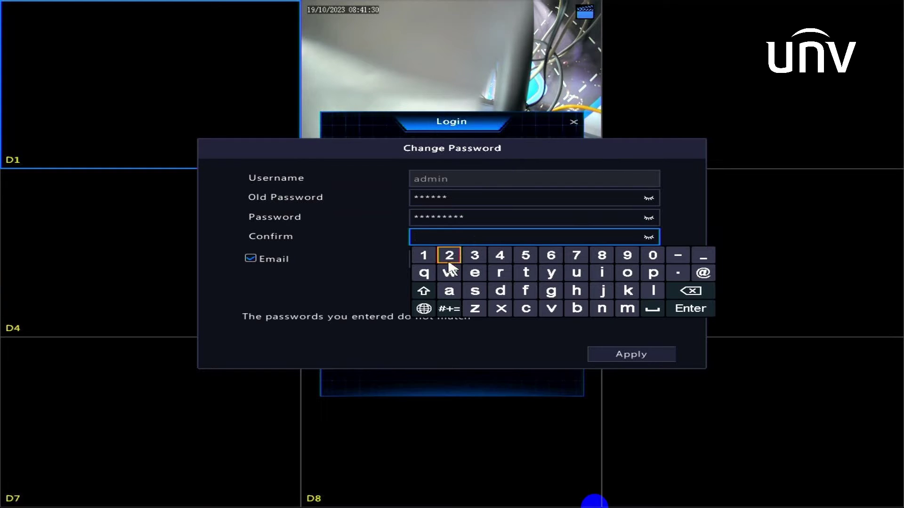
click(450, 290)
click(506, 291)
click(630, 313)
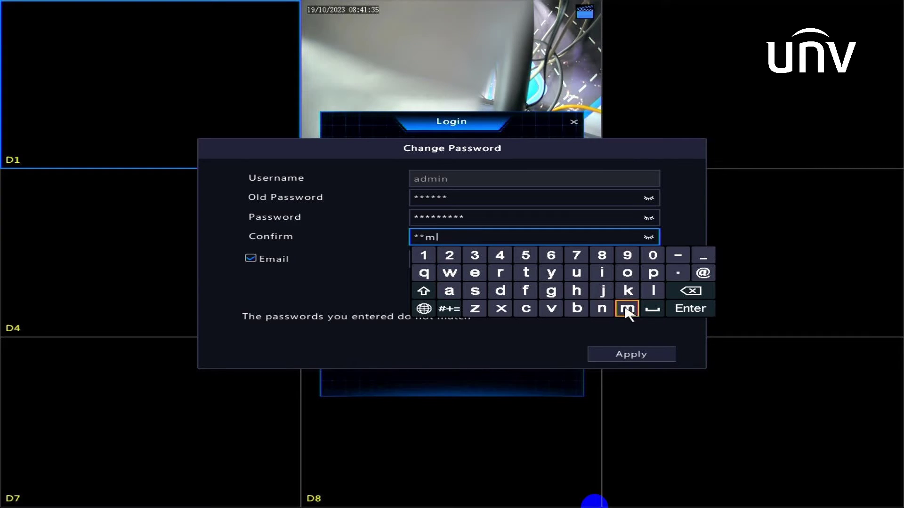
click(602, 278)
click(602, 308)
click(452, 263)
click(475, 258)
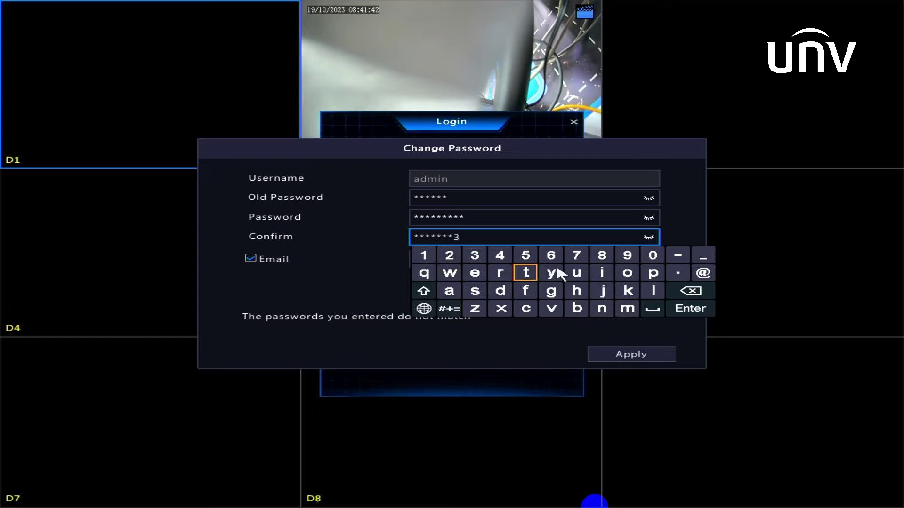
click(713, 273)
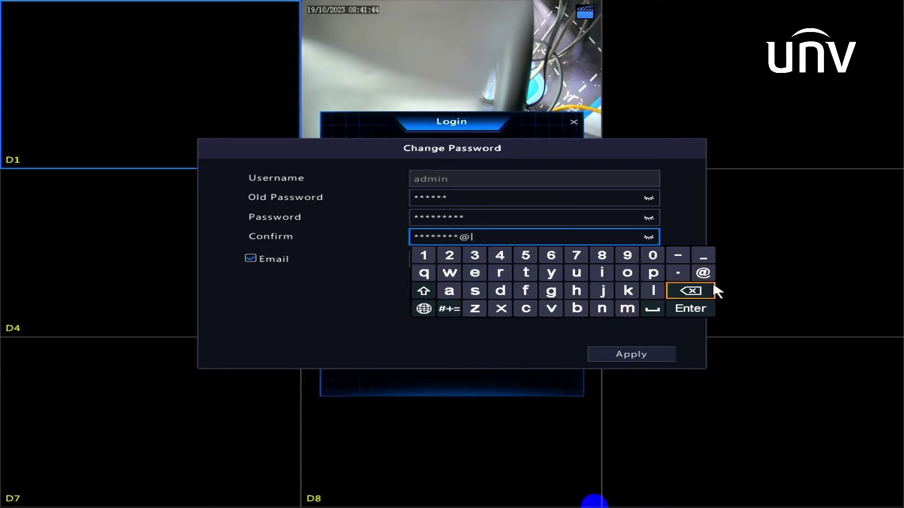
click(695, 315)
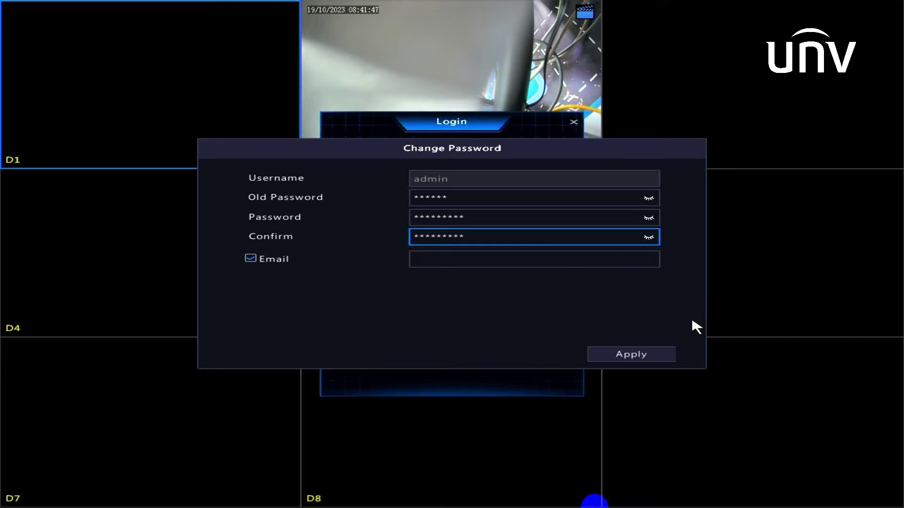
Type the recovery e-mail's user name and @ sign on the on-screen keyboard.
click(509, 261)
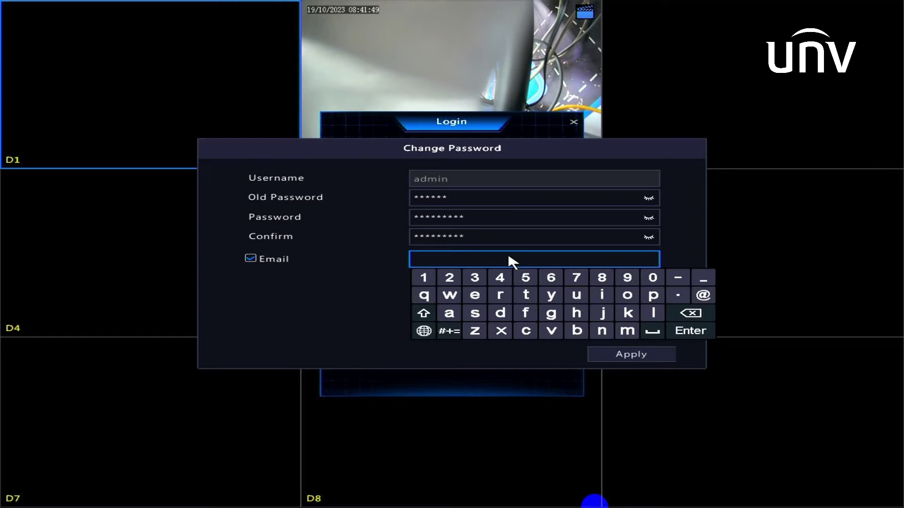
click(574, 312)
click(628, 296)
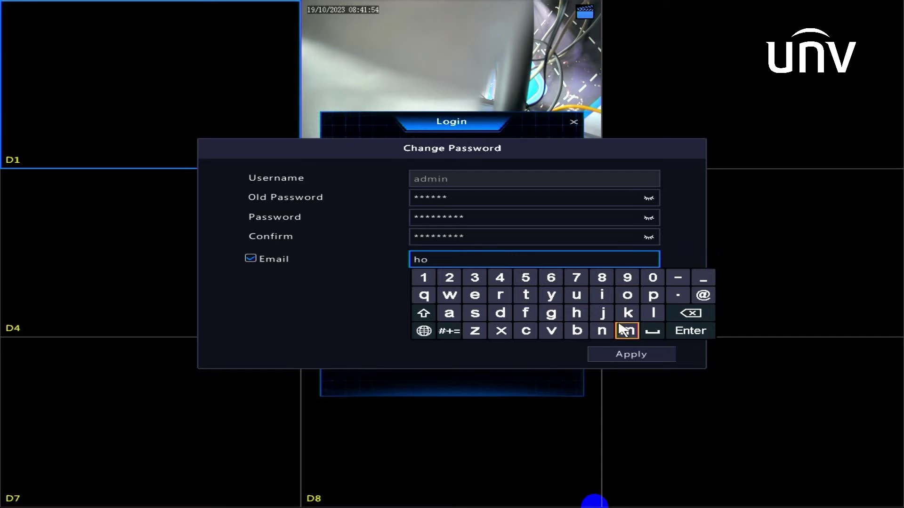
click(598, 334)
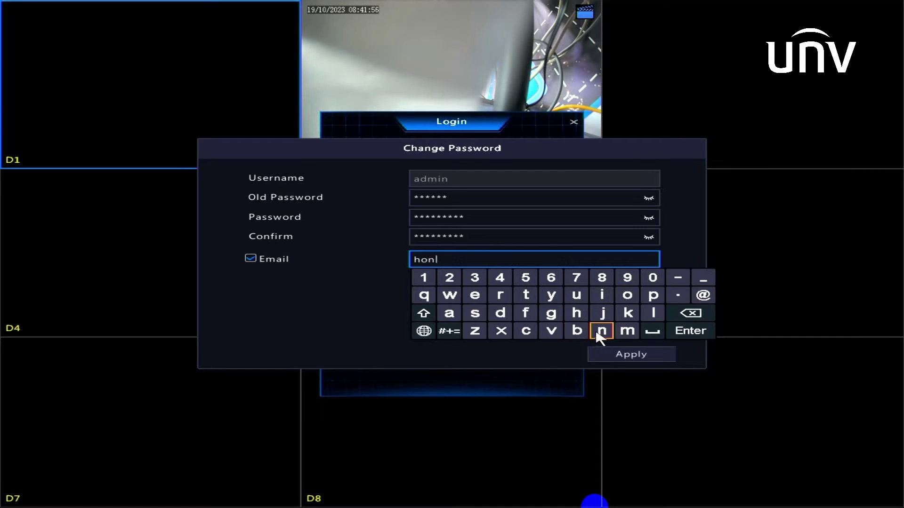
click(555, 316)
click(555, 315)
click(576, 295)
click(450, 313)
click(598, 334)
click(552, 315)
click(502, 298)
click(703, 295)
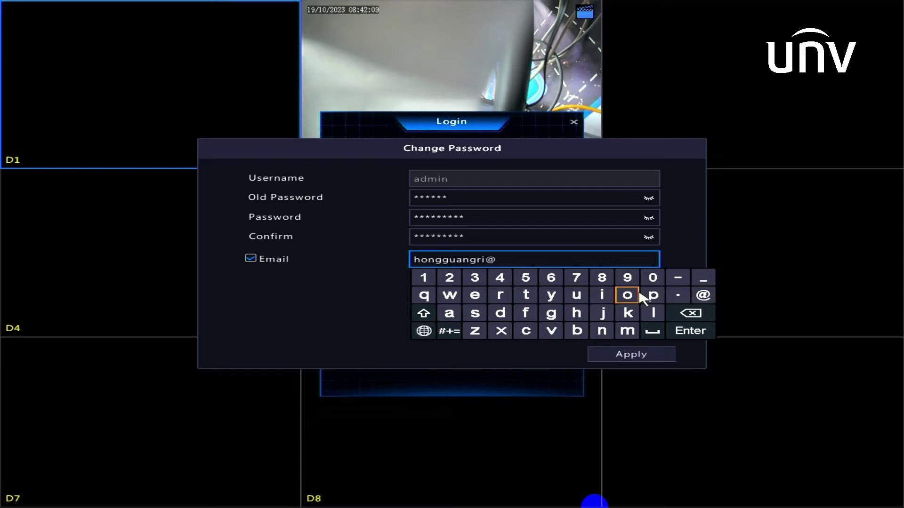
Complete the e-mail's domain and apply the password change.
click(576, 295)
click(601, 331)
click(602, 299)
click(552, 332)
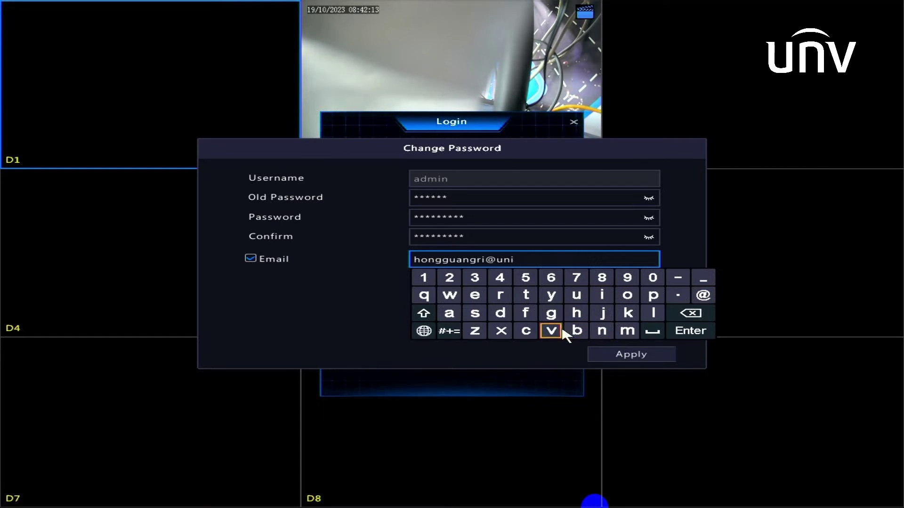
click(604, 300)
click(451, 297)
click(676, 297)
click(629, 295)
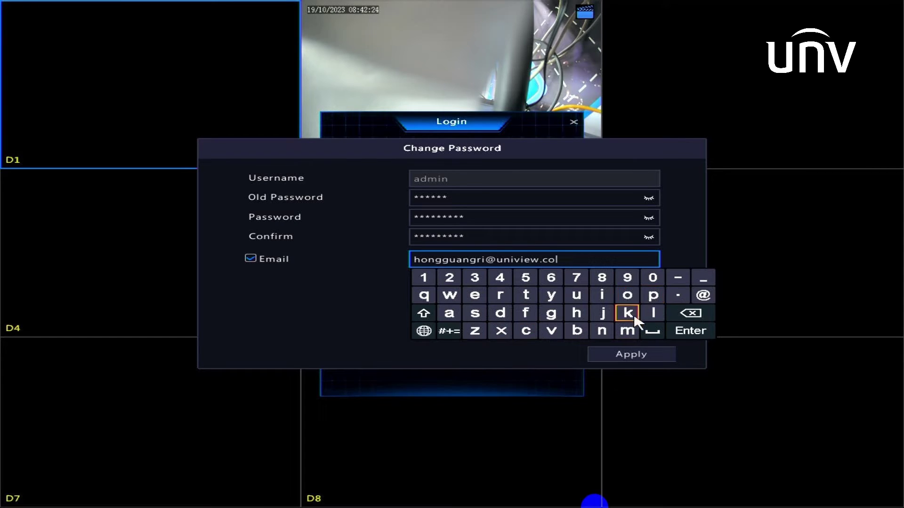
click(631, 334)
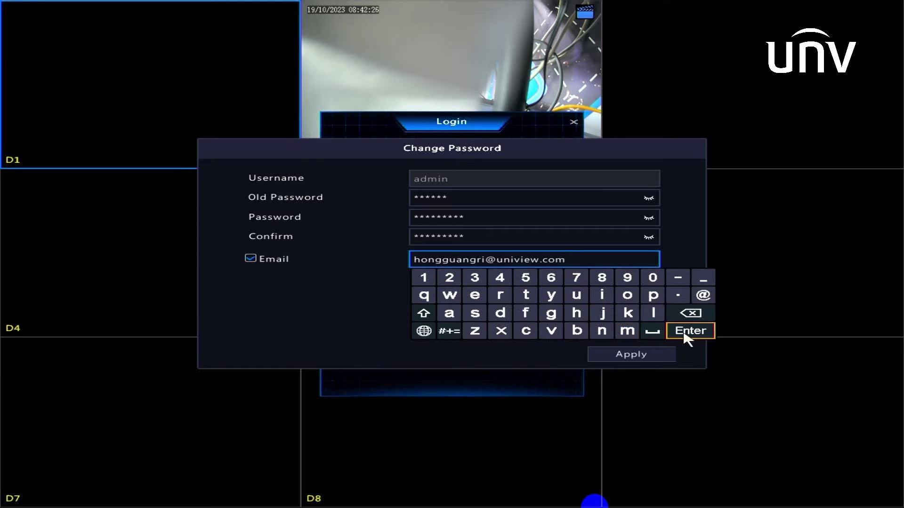
click(689, 332)
click(647, 351)
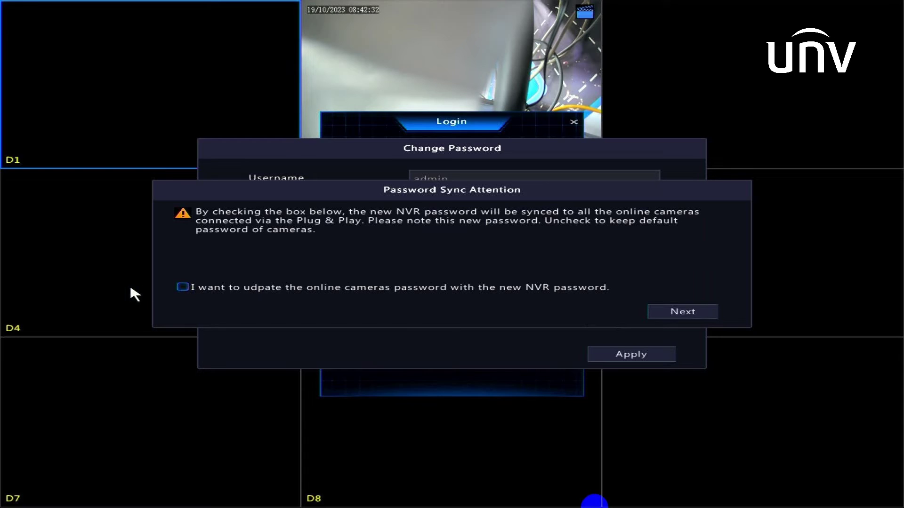
Sync the new password to online camera D2 and acknowledge the success status.
click(209, 288)
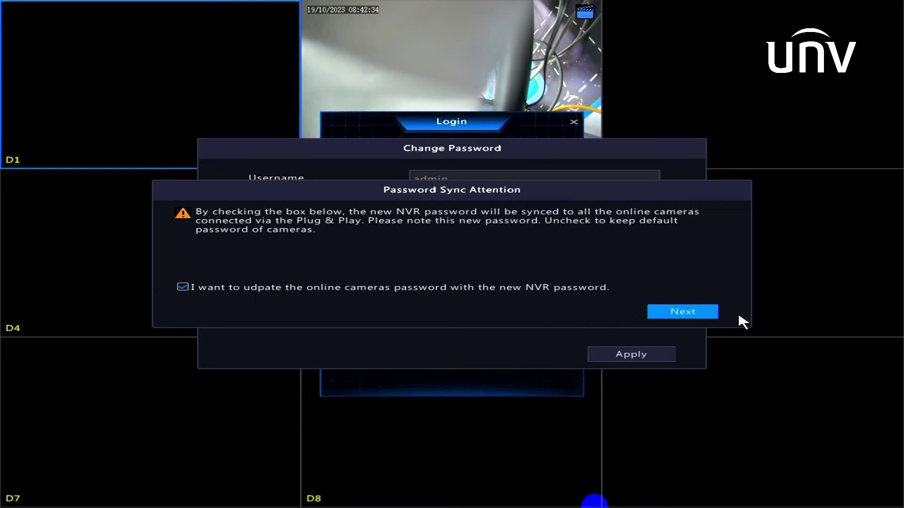
click(700, 314)
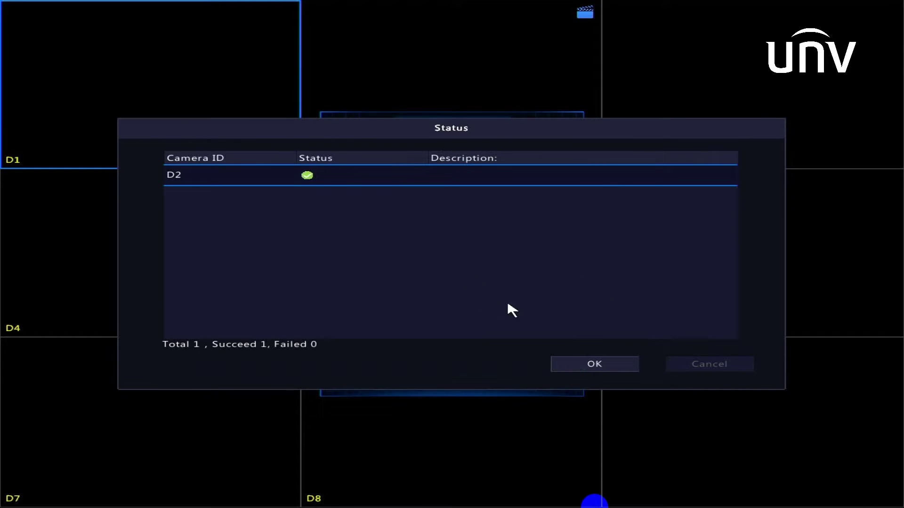
click(600, 365)
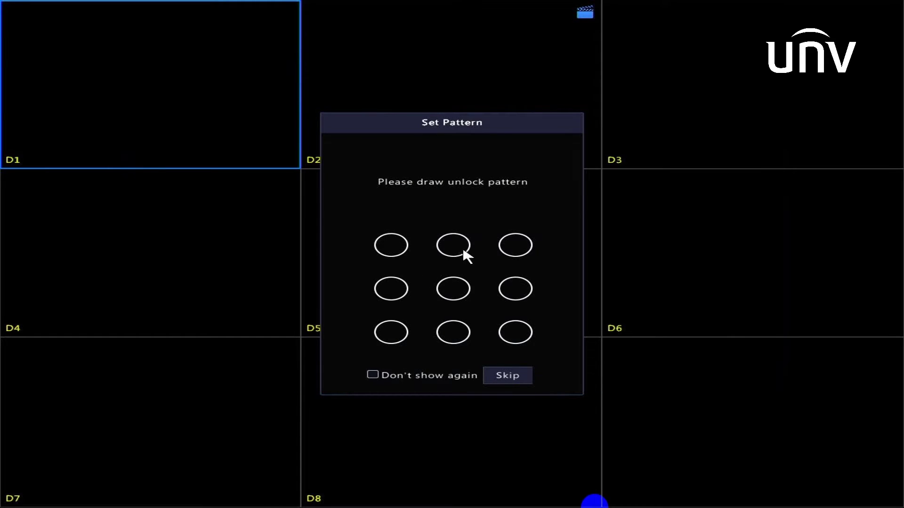
Draw the unlock pattern and draw it again to confirm.
drag(463, 250, 463, 281)
drag(525, 338, 530, 339)
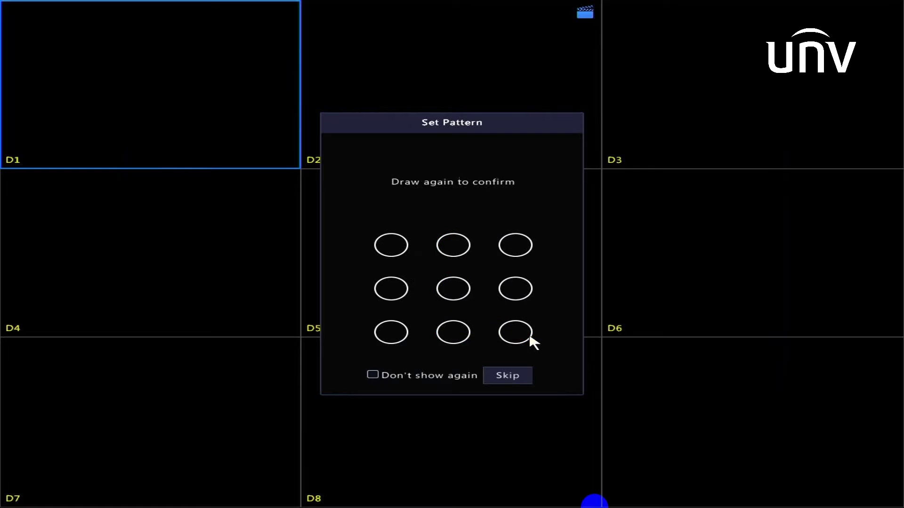
mouse_move(443, 248)
mouse_down()
mouse_move(448, 347)
mouse_move(519, 342)
mouse_up()
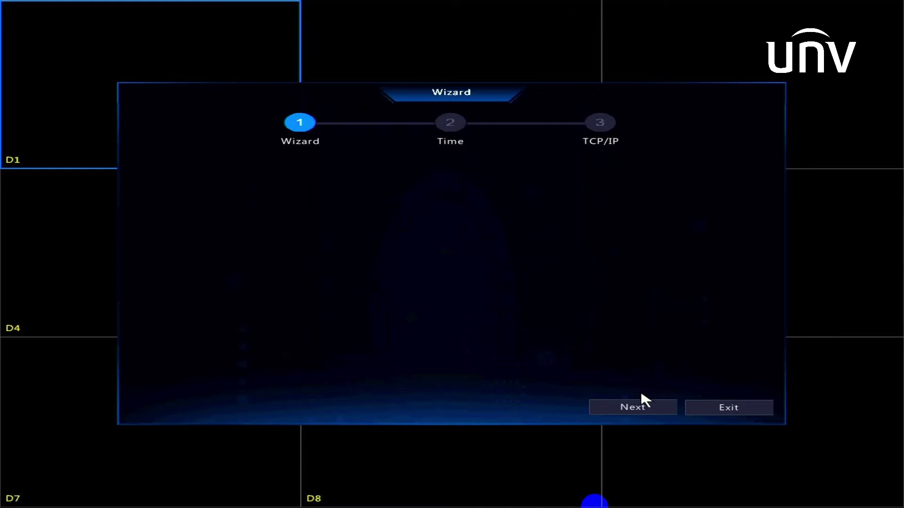
Set the wizard's time zone to (UTC+08:00) Beijing, Hong Kong.
click(642, 405)
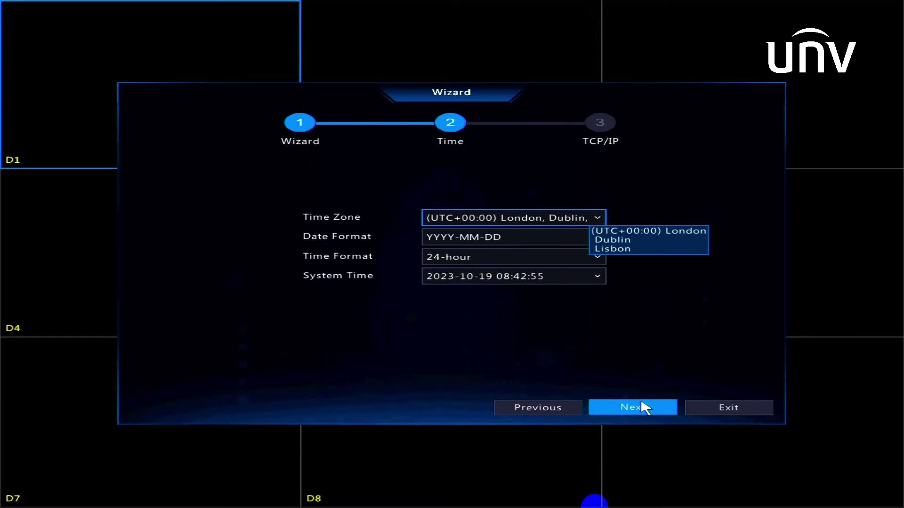
click(587, 219)
scroll(518, 349, down, 8)
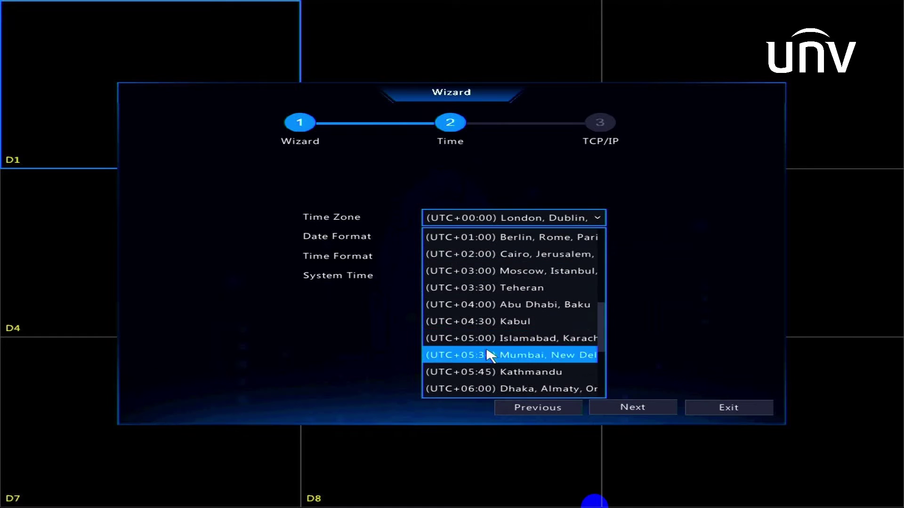
scroll(510, 326, up, 1)
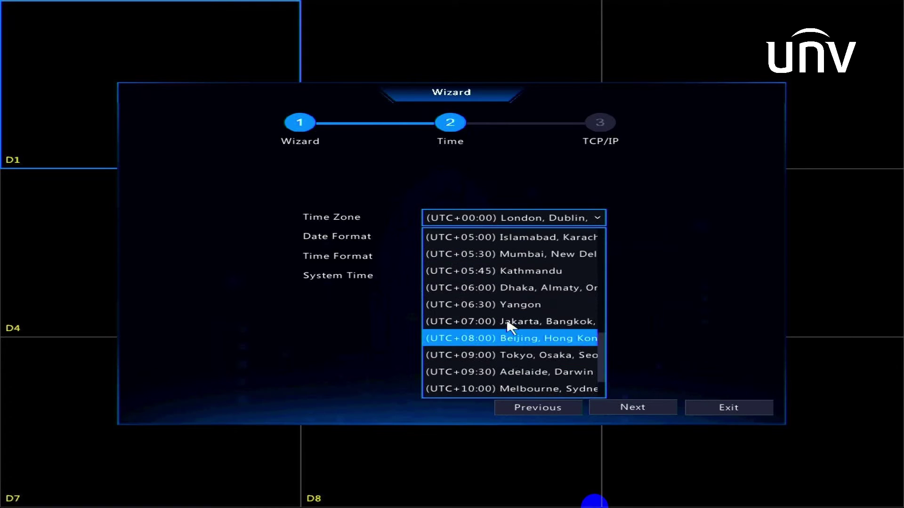
click(512, 338)
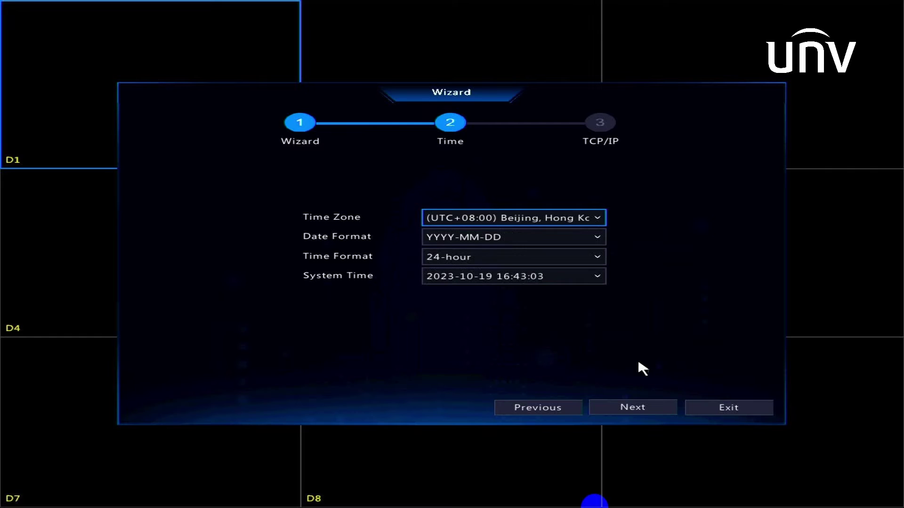
click(648, 406)
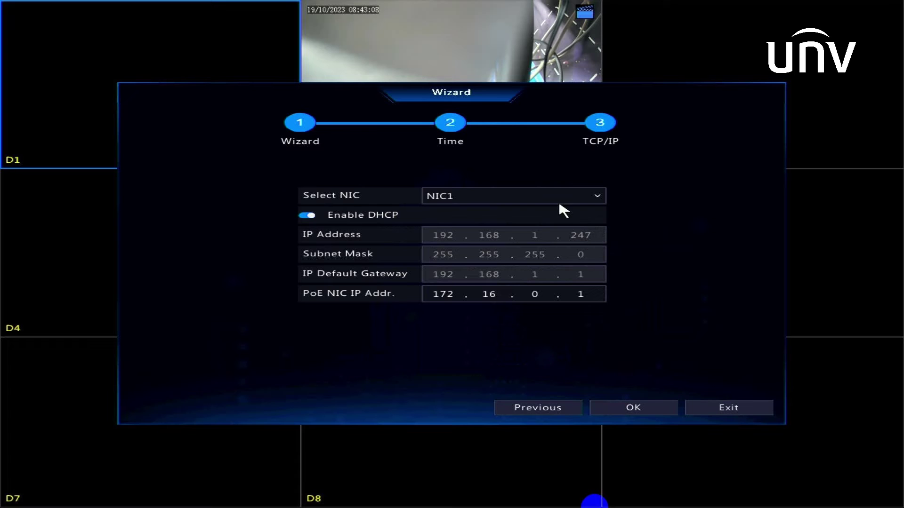
Disable DHCP, change the NVR's IP address to 192.168.1.168 and save.
click(307, 216)
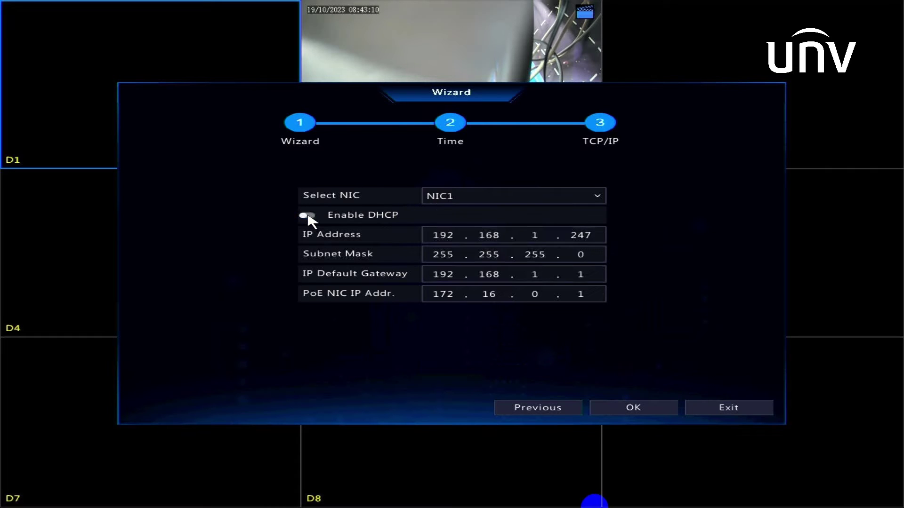
click(605, 241)
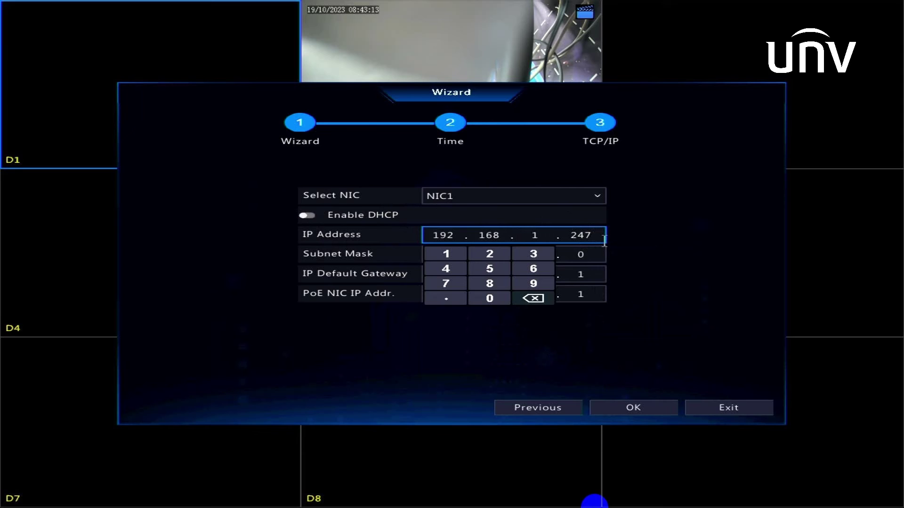
click(533, 300)
click(534, 300)
click(533, 298)
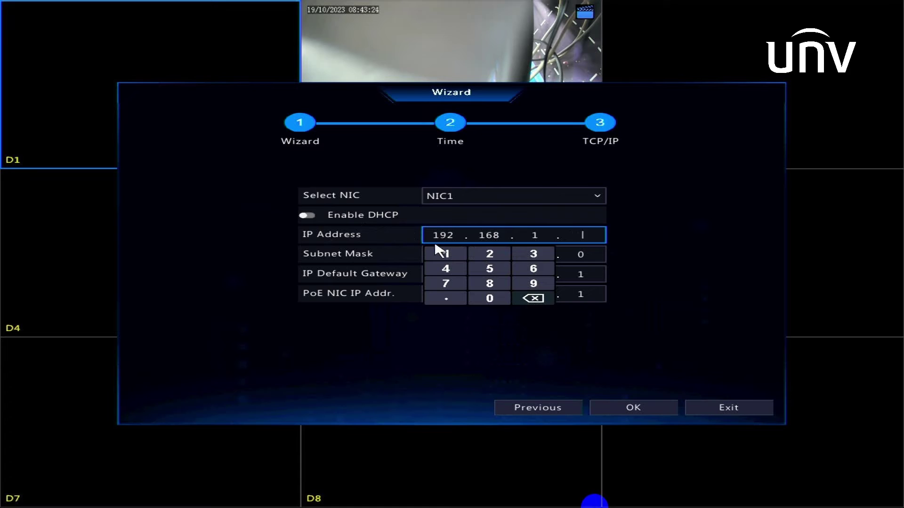
click(441, 252)
click(529, 266)
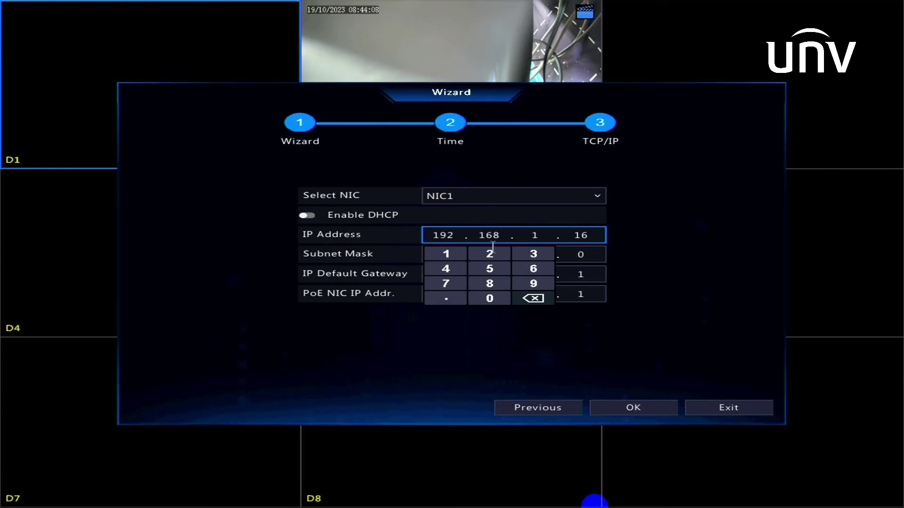
click(489, 283)
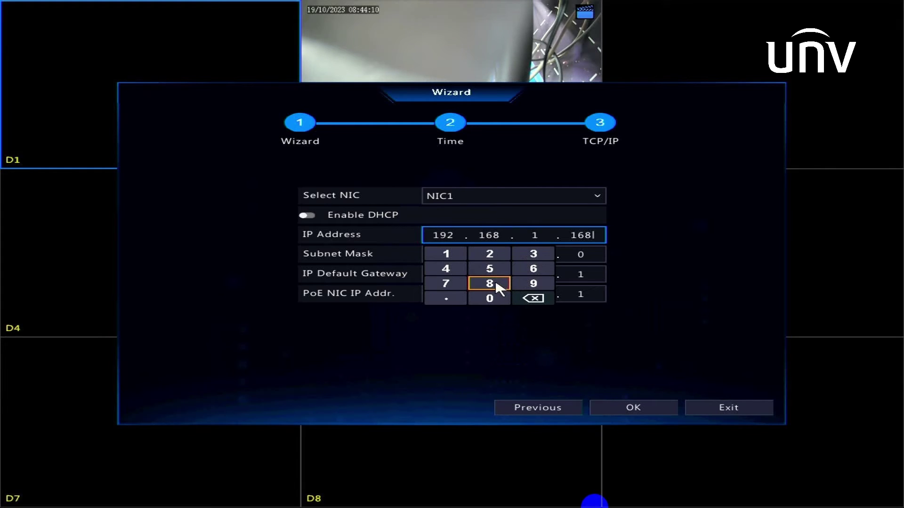
click(537, 373)
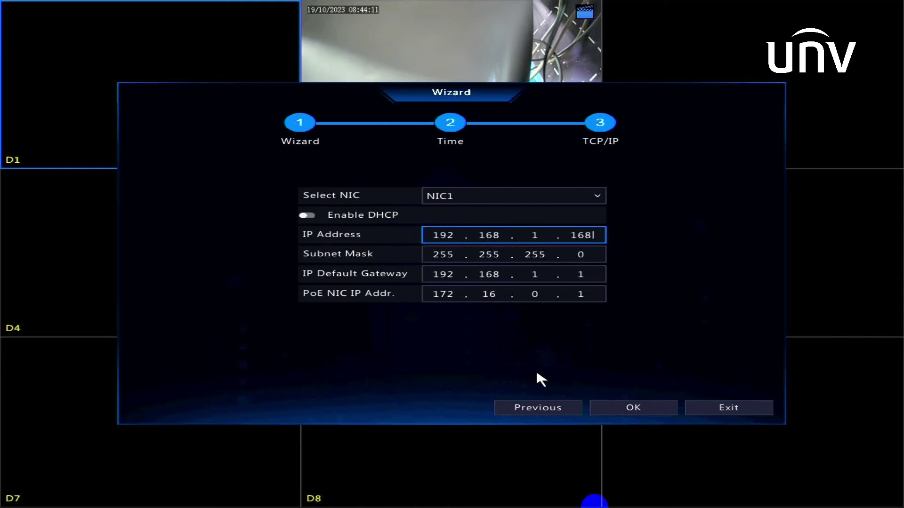
click(633, 408)
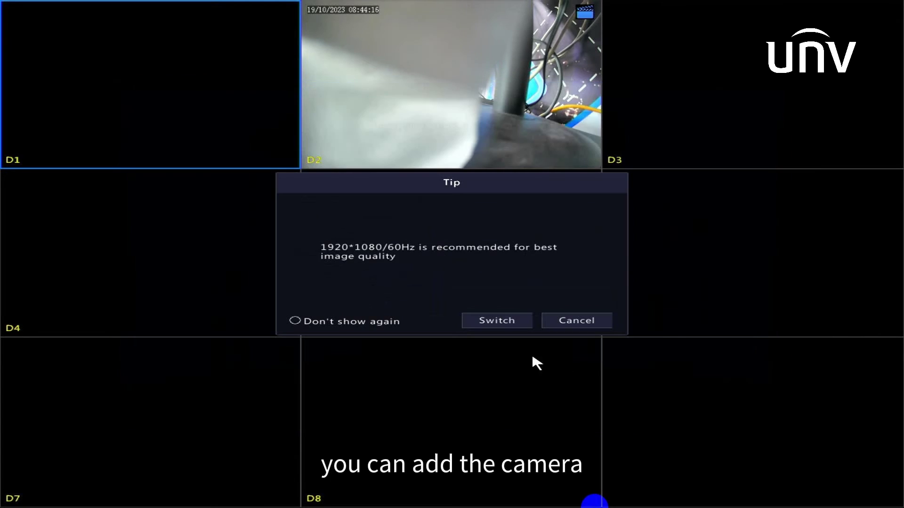
Dismiss the resolution tip, go to the main Menu, and edit camera channel D1.
right_click(324, 320)
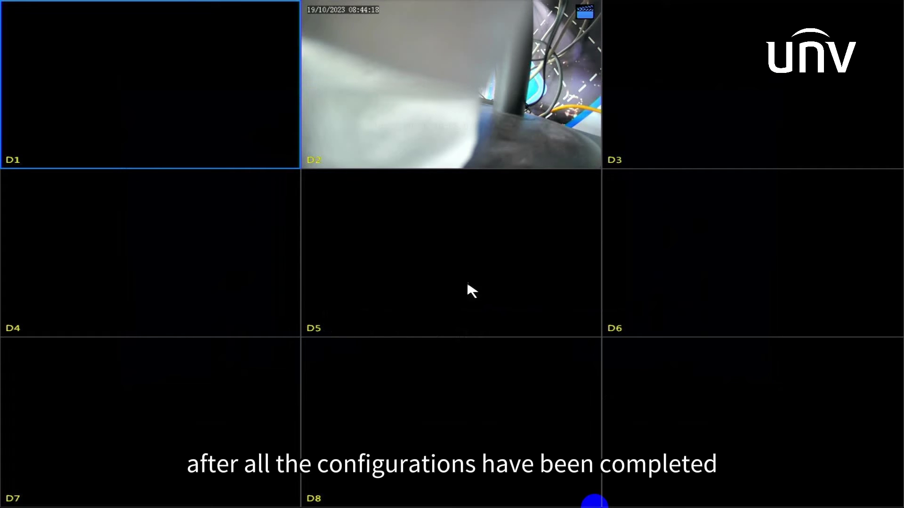
right_click(410, 189)
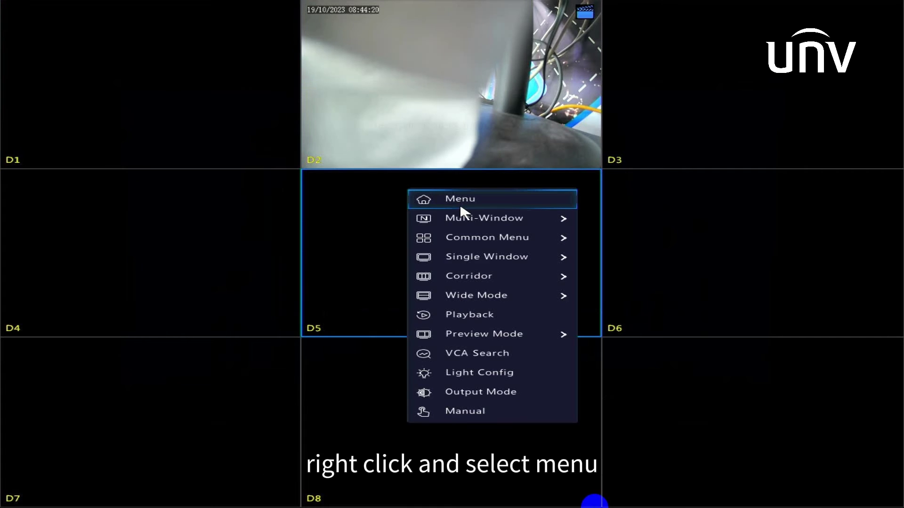
click(436, 197)
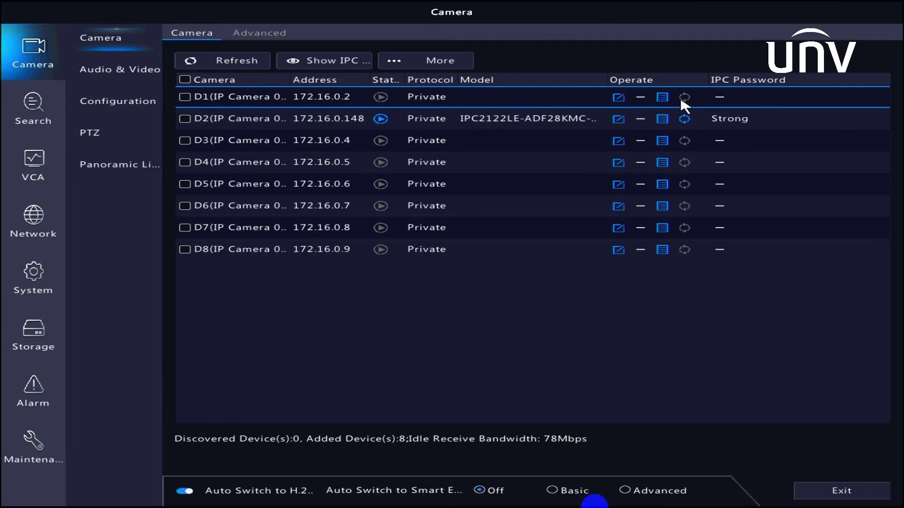
click(618, 97)
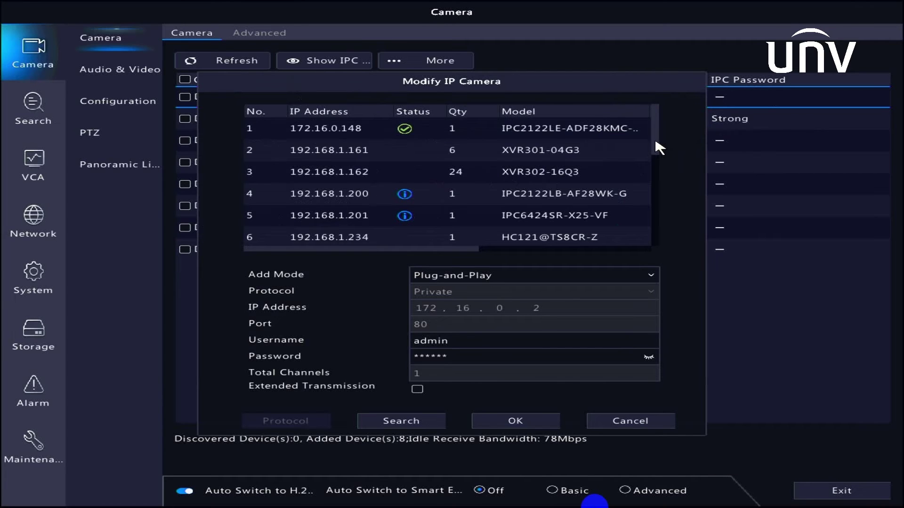
Select the discovered camera 192.168.1.235 and clear its old password.
drag(657, 145, 654, 178)
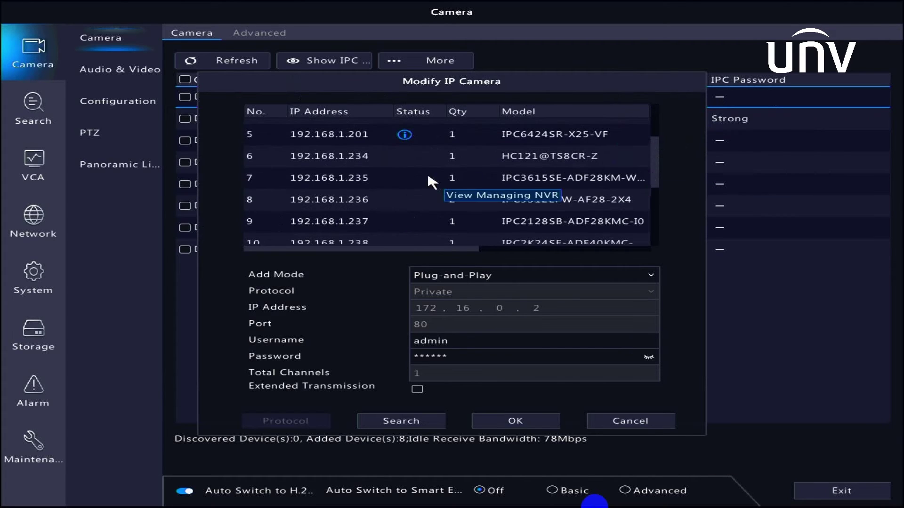
click(378, 175)
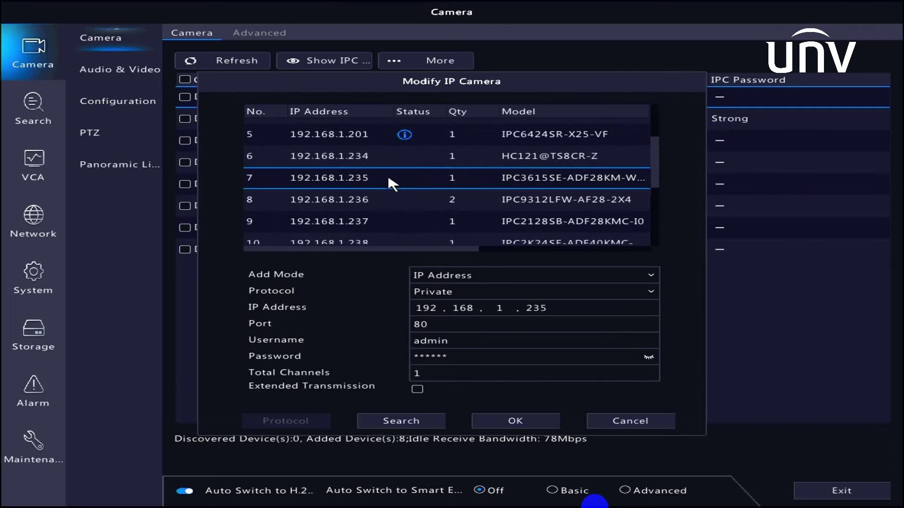
click(472, 361)
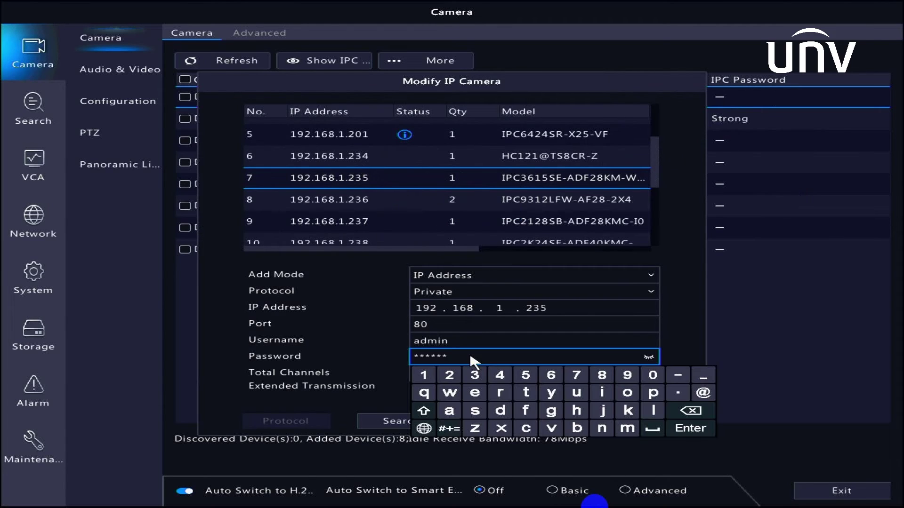
click(678, 411)
click(678, 411)
click(678, 411)
click(678, 411)
click(678, 411)
click(679, 411)
Enter the camera's login password and confirm adding it to channel D1.
click(423, 411)
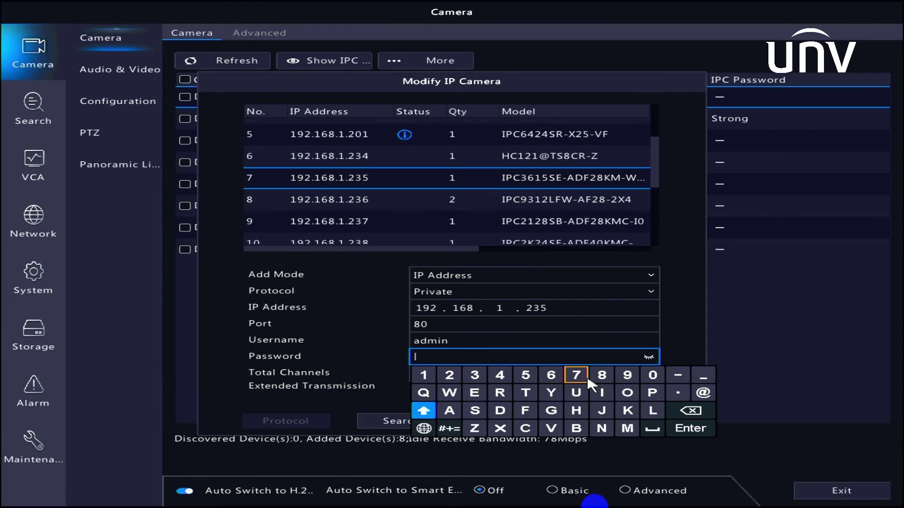
click(576, 393)
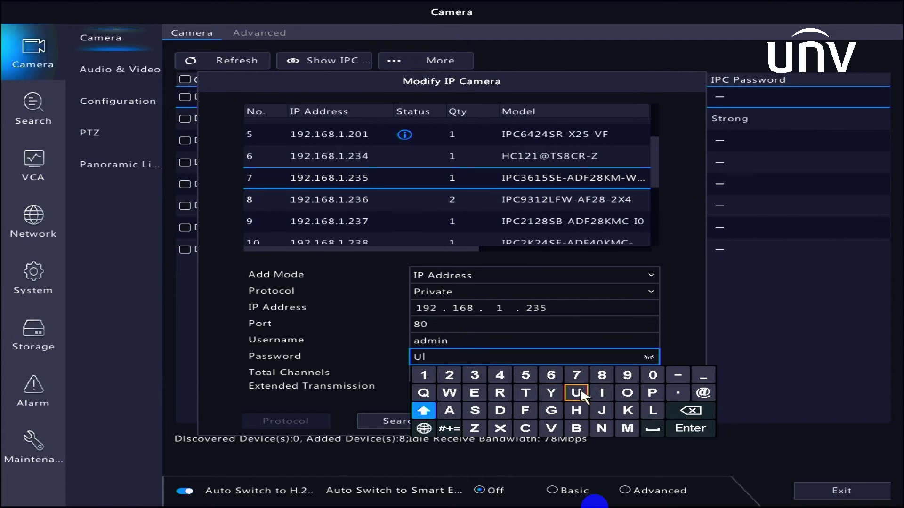
click(423, 410)
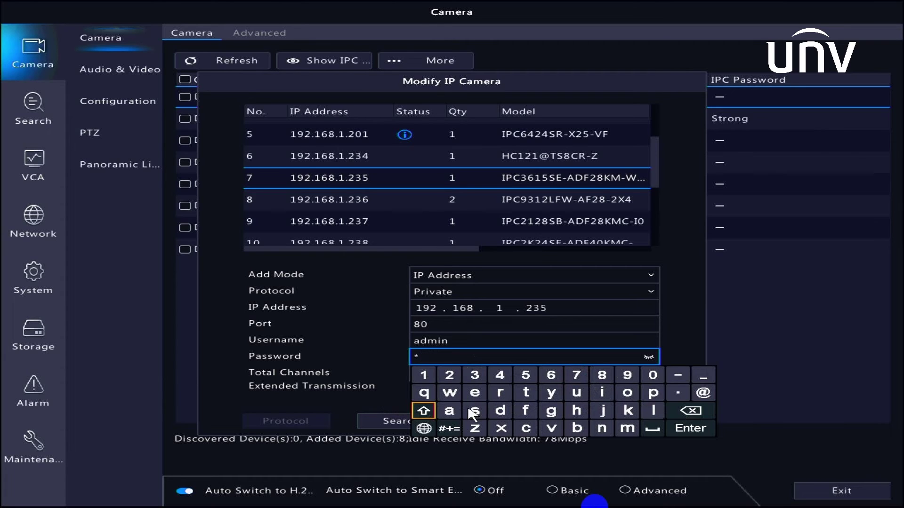
click(598, 428)
click(601, 376)
click(690, 410)
click(595, 398)
click(550, 428)
click(604, 411)
click(472, 398)
click(451, 395)
click(423, 379)
click(449, 380)
click(469, 376)
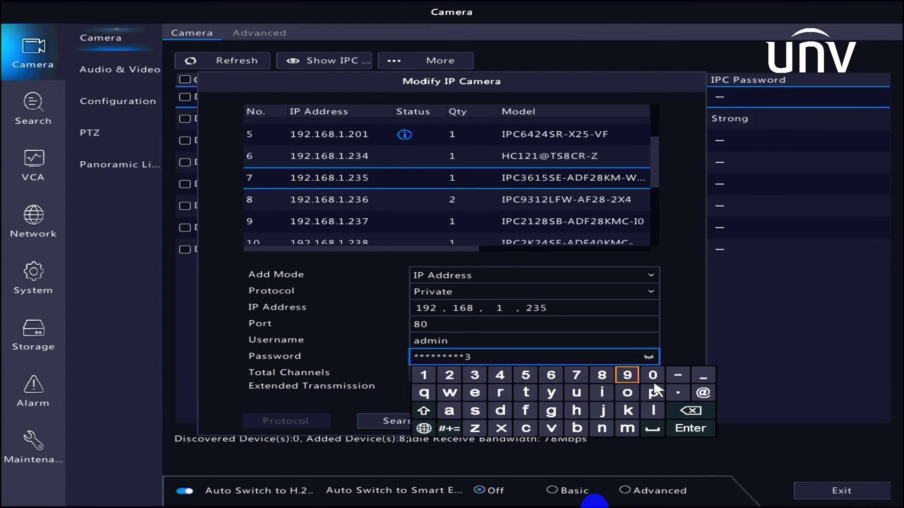
click(703, 393)
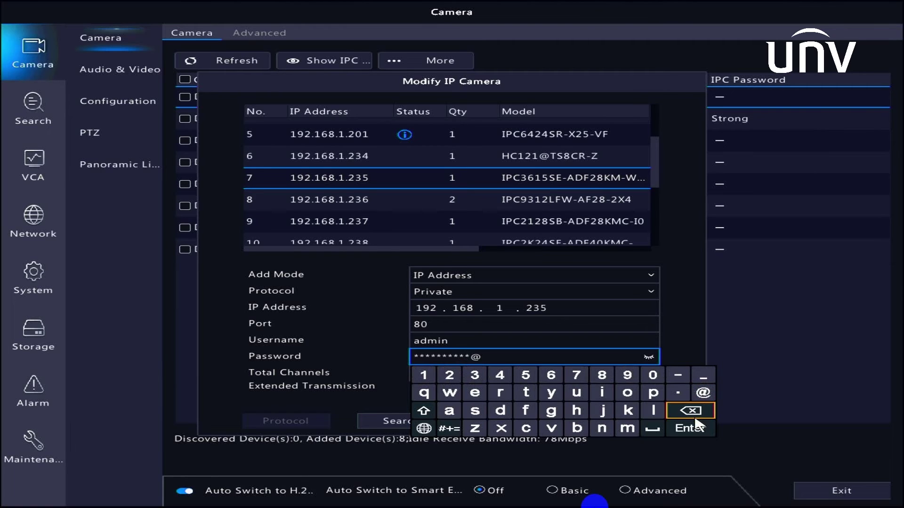
click(689, 429)
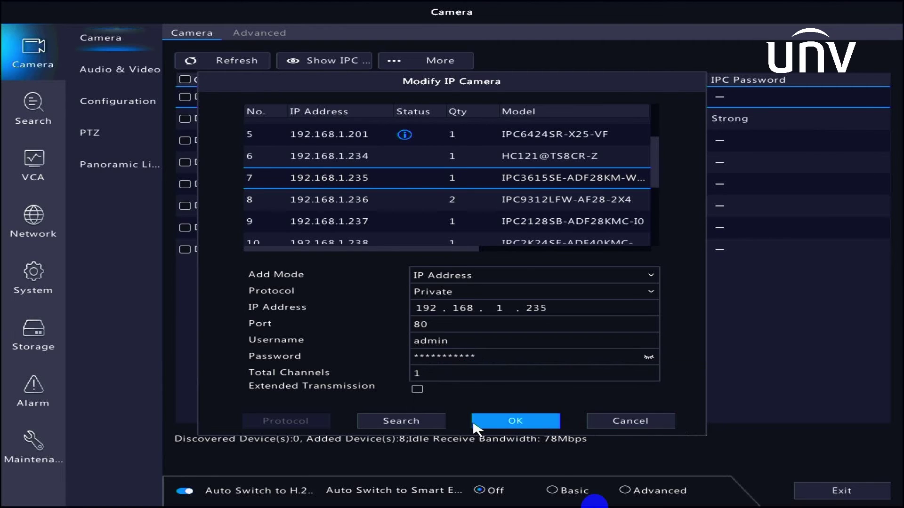
click(498, 426)
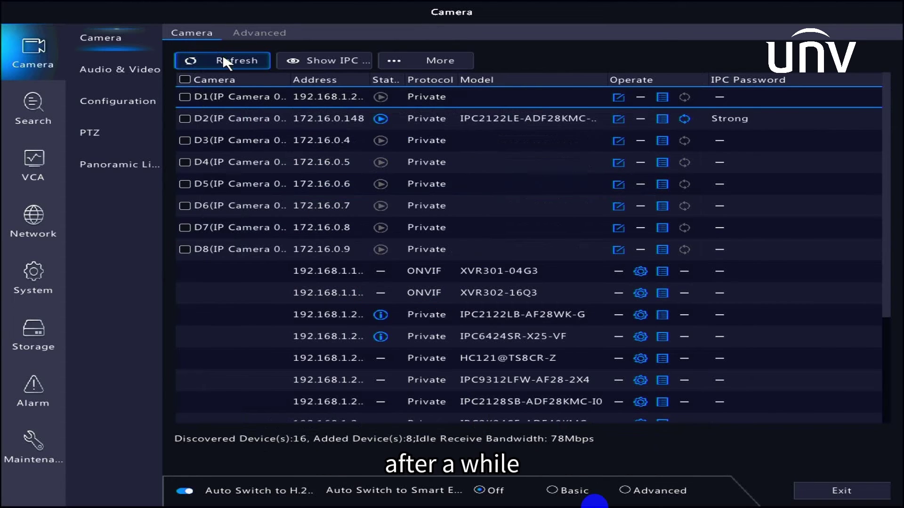
Refresh the camera list twice, checking channel D1's connection status.
click(230, 63)
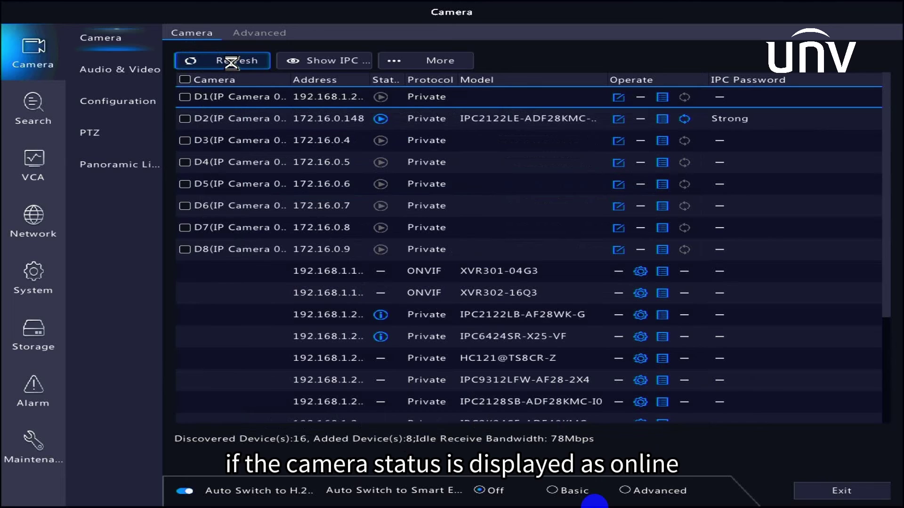
mouse_move(379, 98)
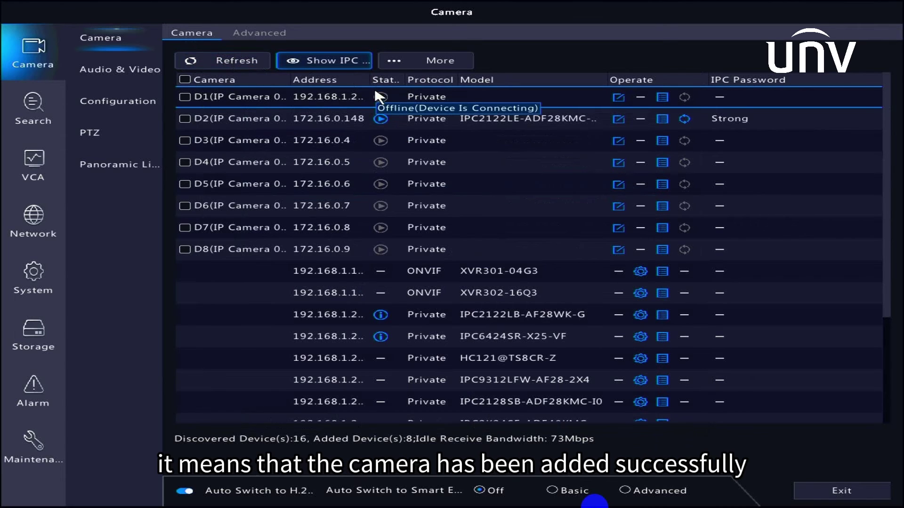
click(221, 60)
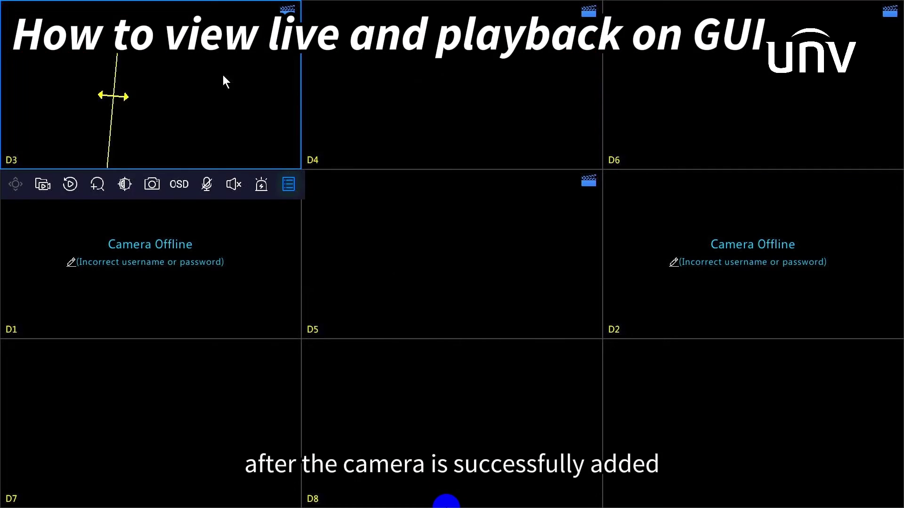
View camera D3 full-screen, then launch Playback from the live view shortcut menu.
double_click(225, 78)
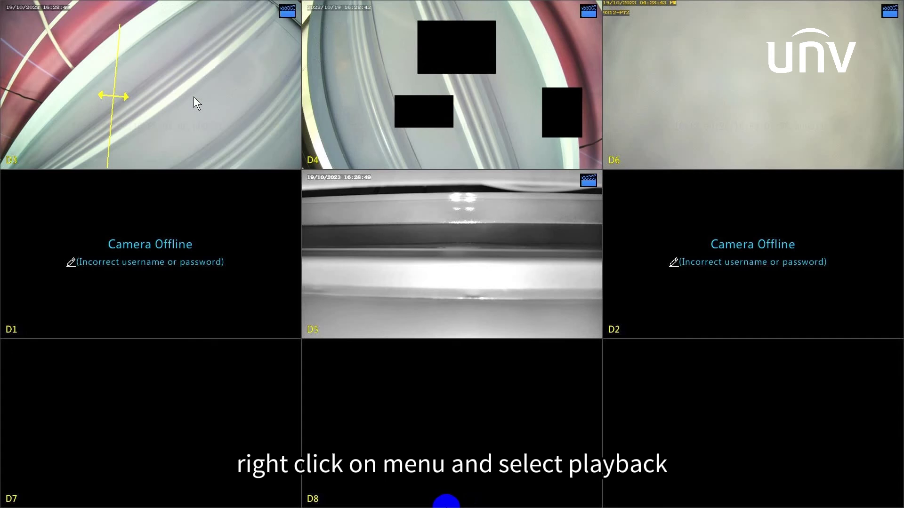
right_click(193, 97)
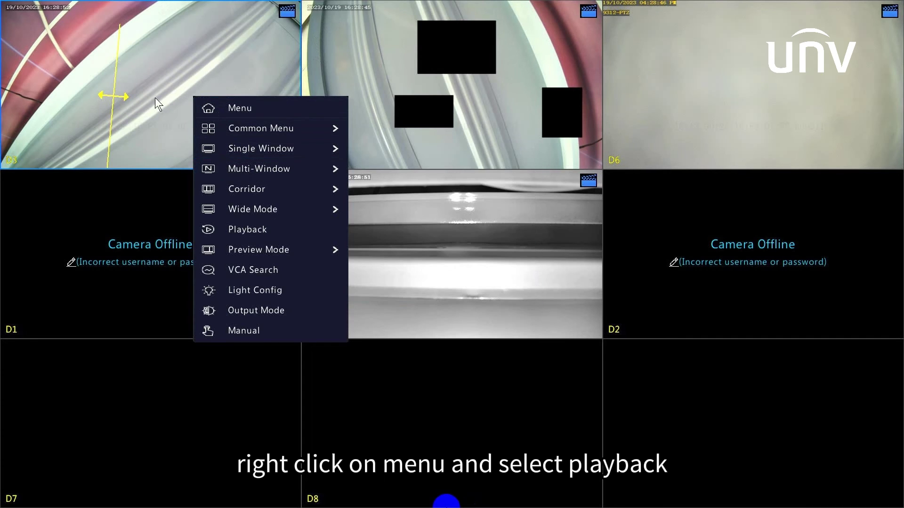
mouse_move(242, 190)
click(252, 229)
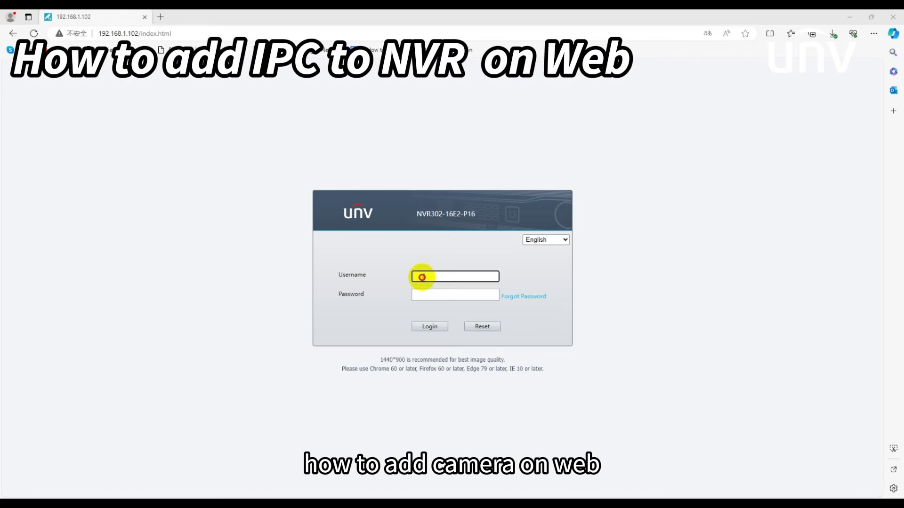
Log in to the NVR web page with the admin username and the account password.
text(admin)
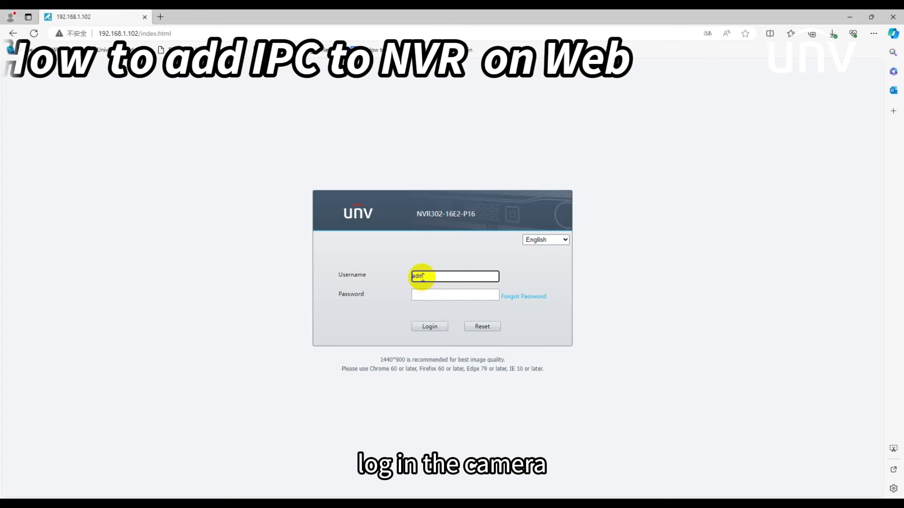
click(418, 295)
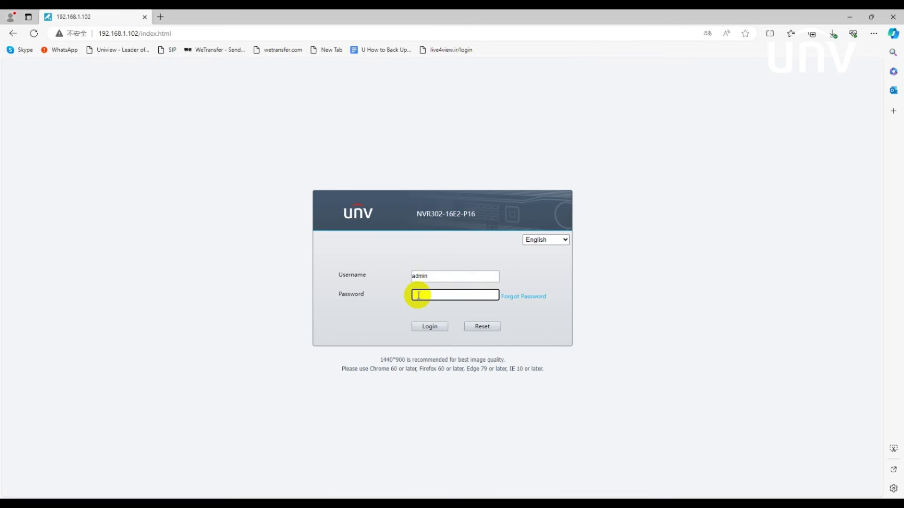
key(Caps_Lock)
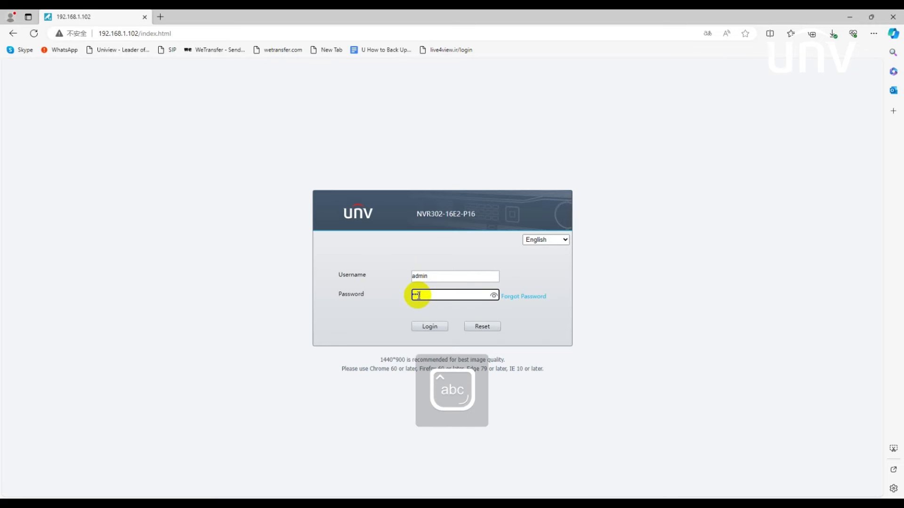
text(***)
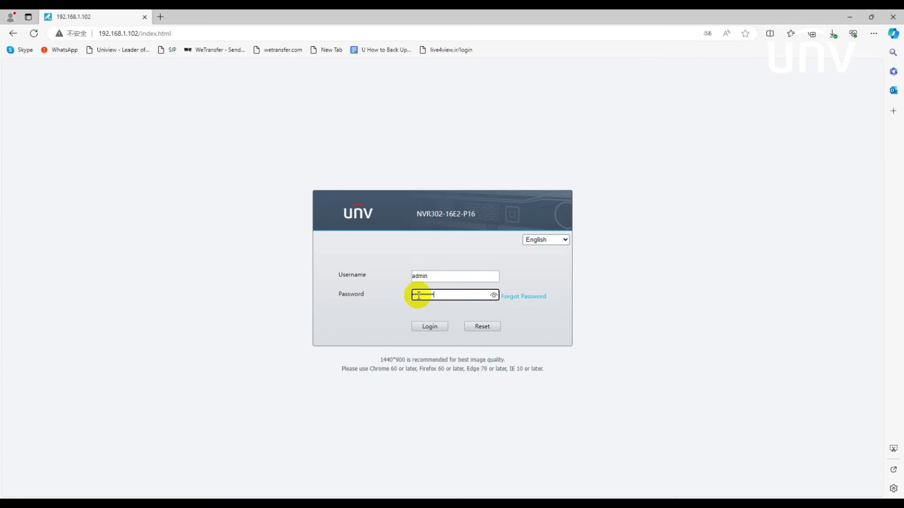
click(430, 325)
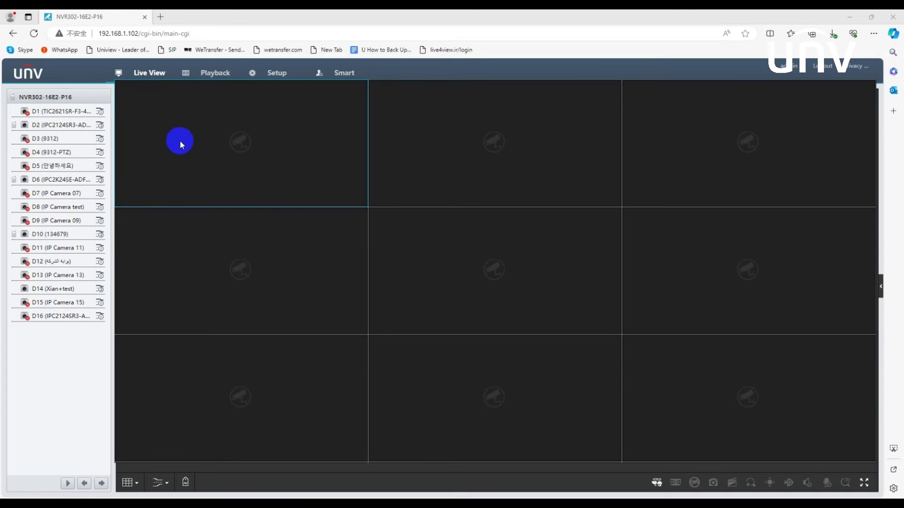
Go to Setup's Camera > Camera list and refresh it.
click(510, 230)
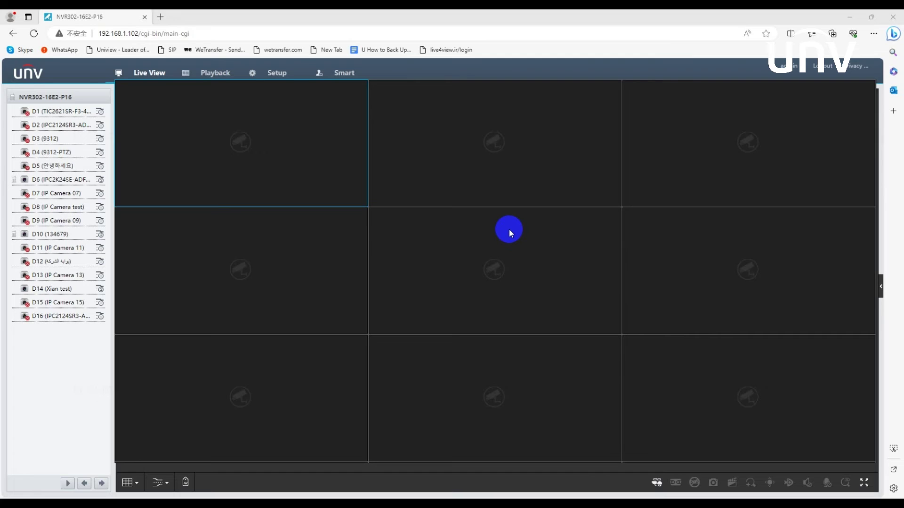
click(269, 83)
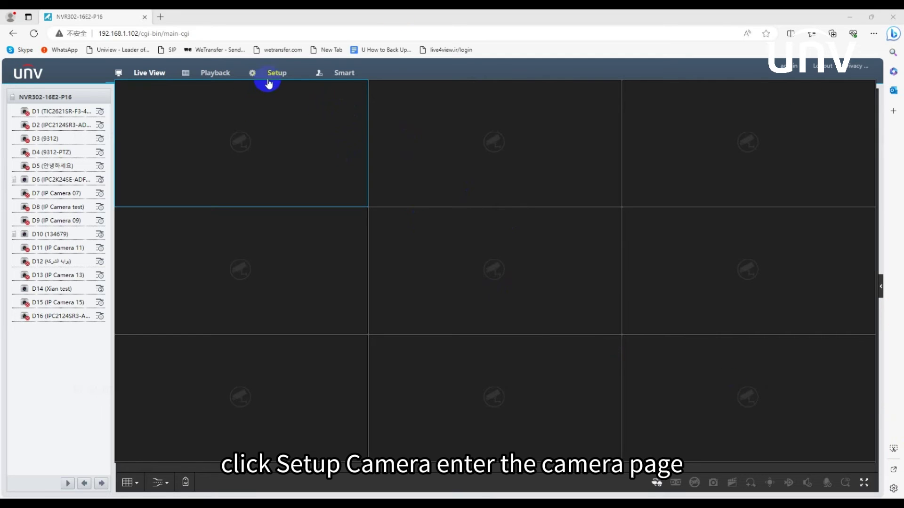
click(270, 76)
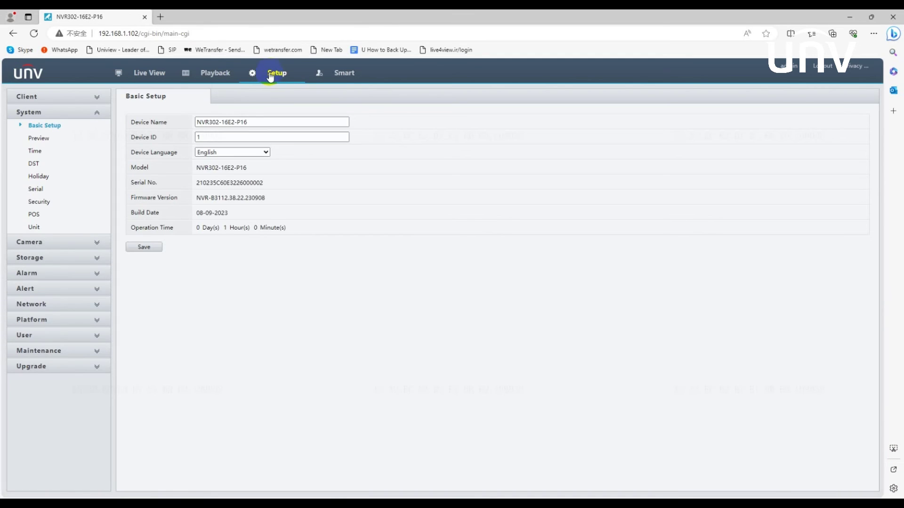
click(67, 242)
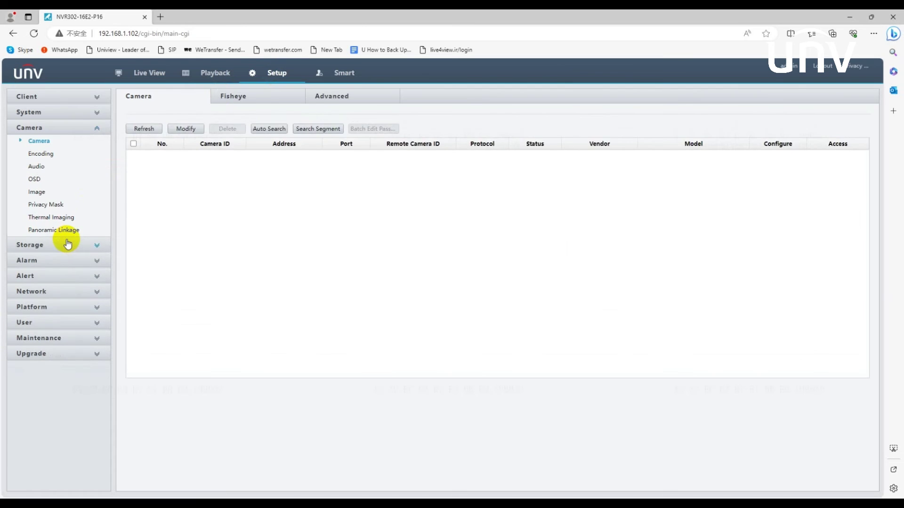
click(39, 141)
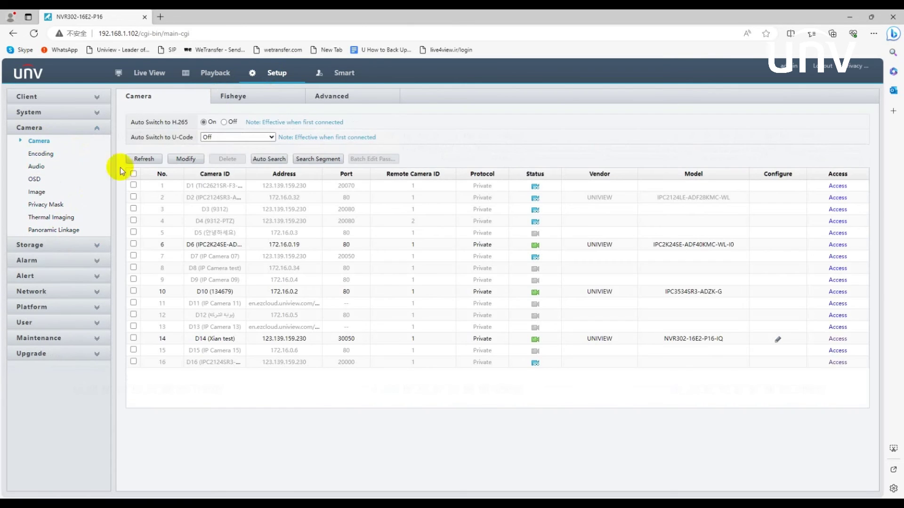
Tick channel 2, open its Modify form, and show the Add Mode choices.
click(134, 198)
click(185, 160)
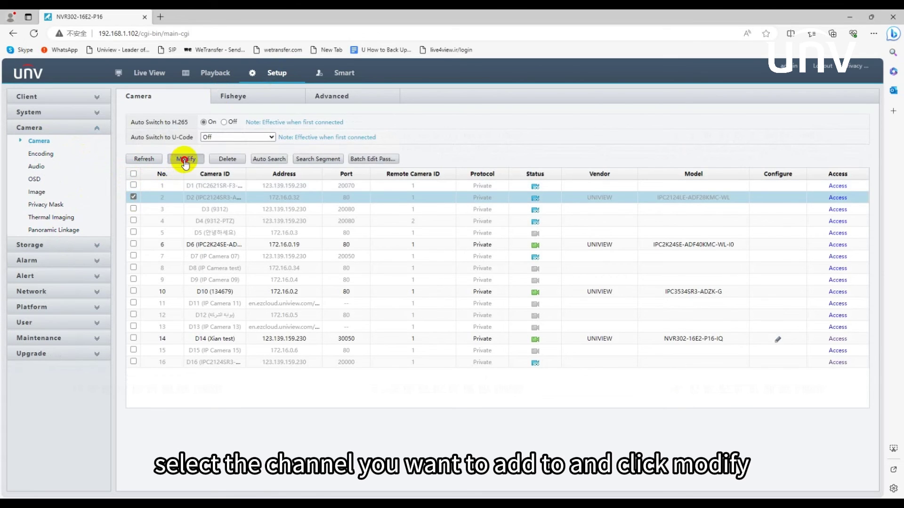
click(254, 121)
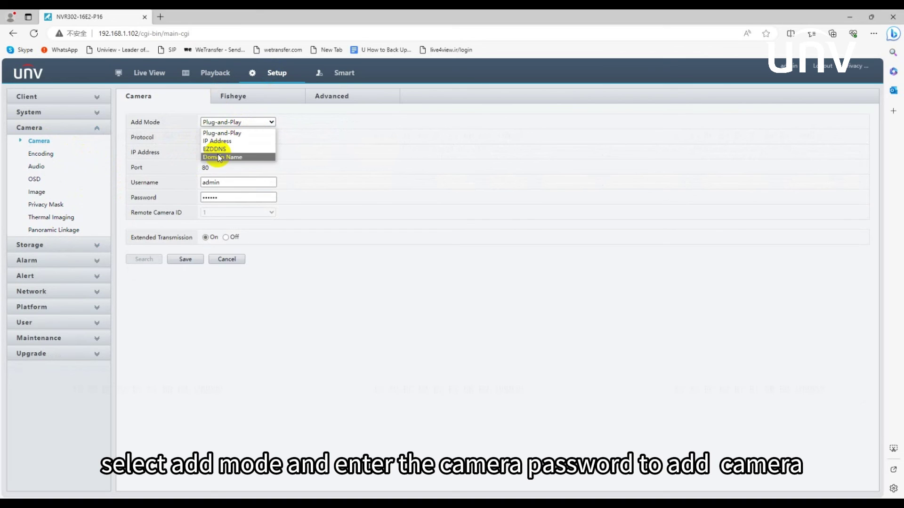
Set channel 2's add mode to Plug-and-Play, enter the camera password, and save.
click(221, 133)
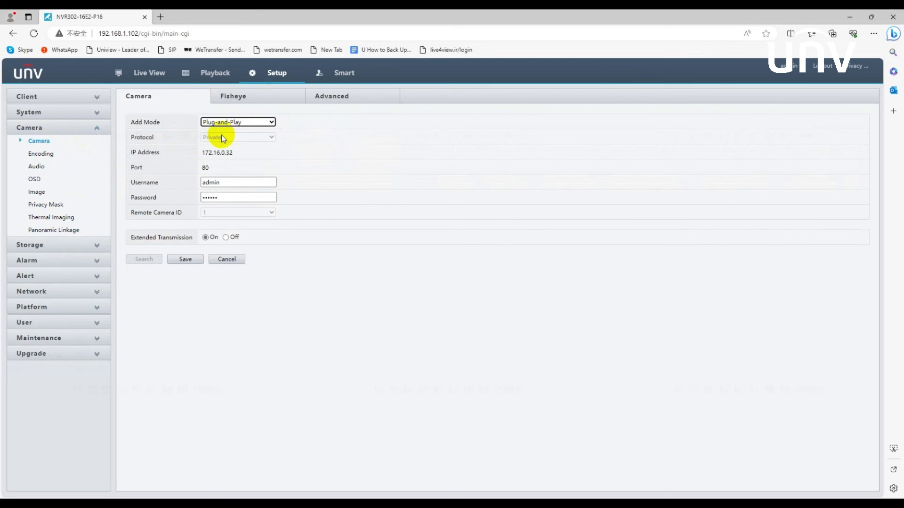
click(228, 198)
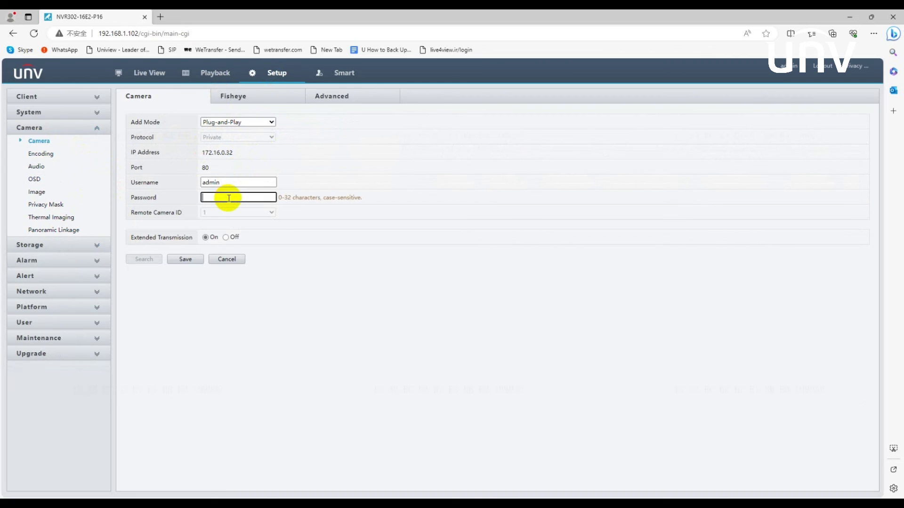
key(Caps_Lock)
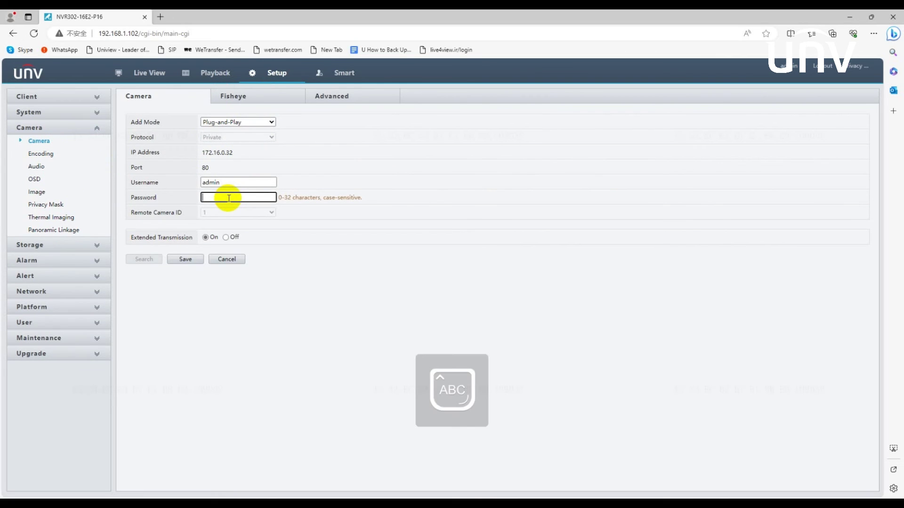
key(Caps_Lock)
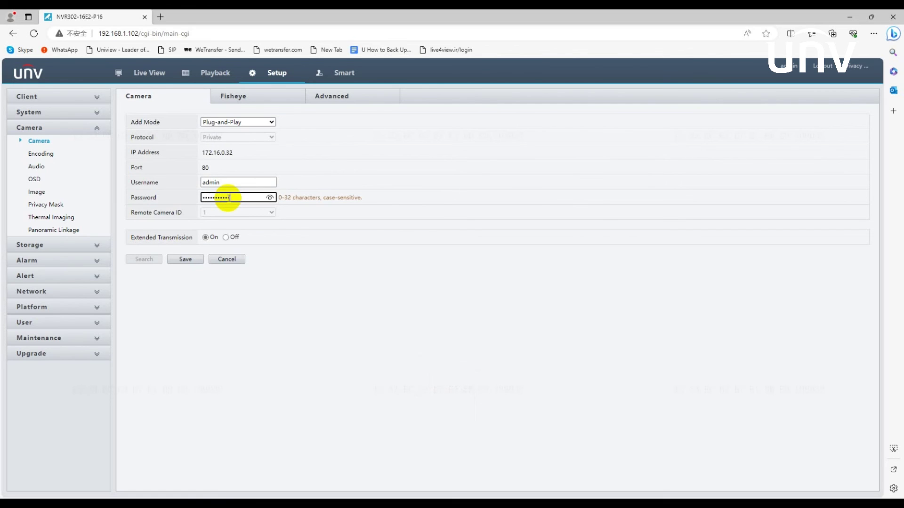
click(184, 261)
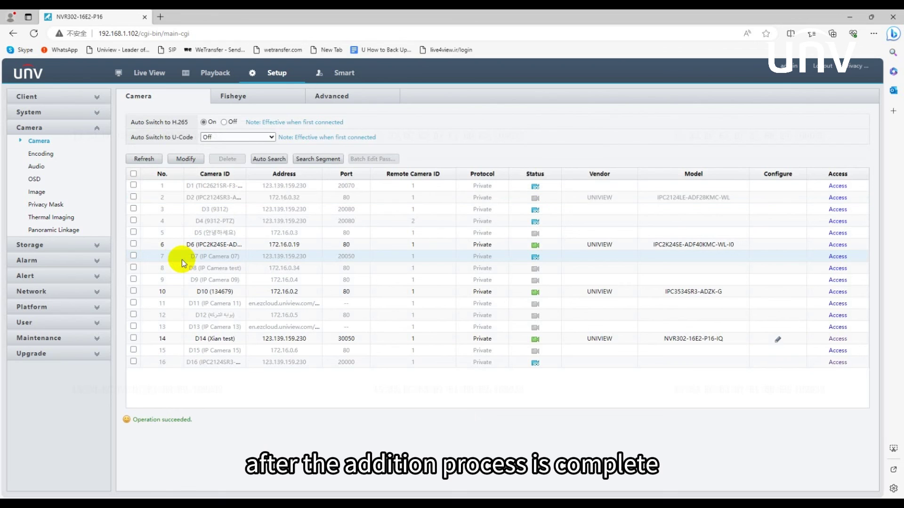
Refresh the camera list with channel 2 selected until D2 reads Online, then return to Live View.
click(134, 197)
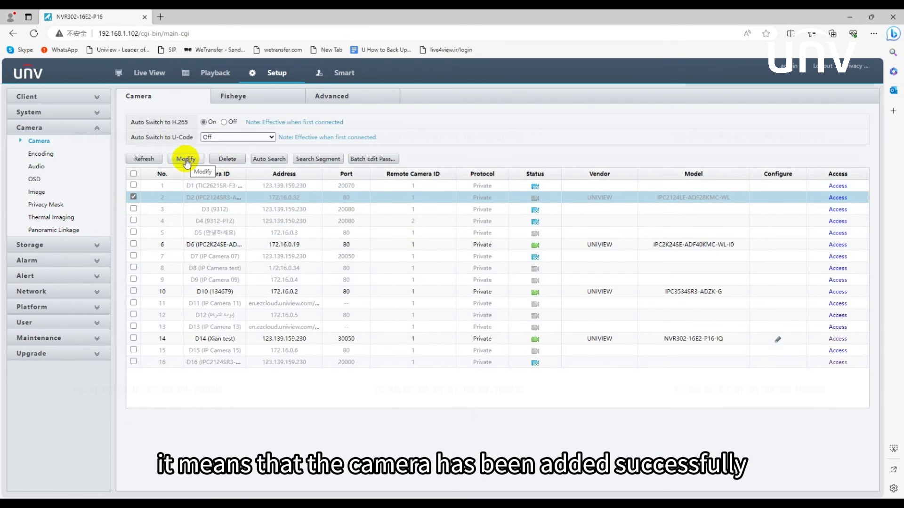
click(152, 160)
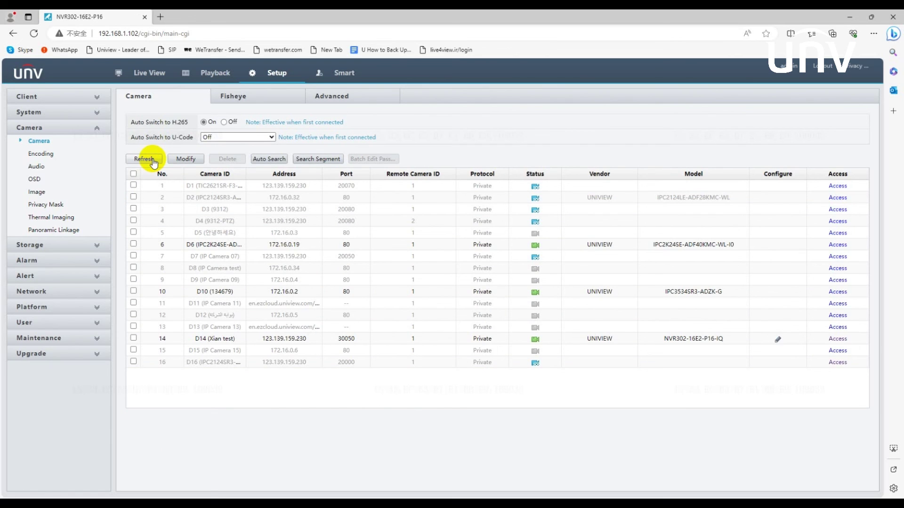
click(153, 160)
click(152, 161)
click(153, 161)
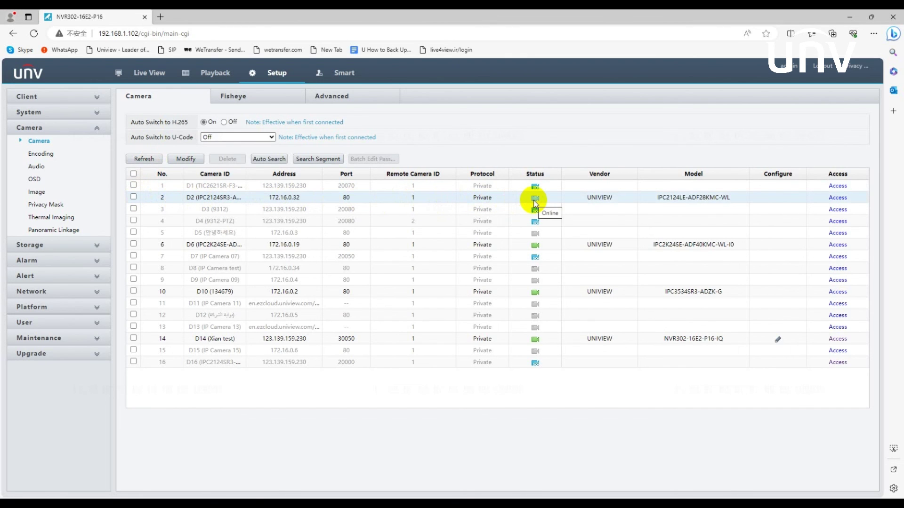
click(149, 73)
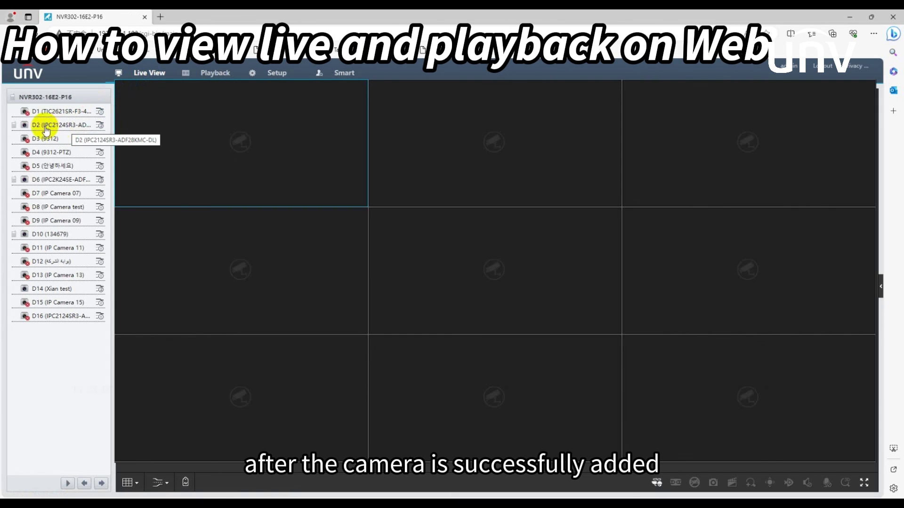
Put D2's live feed in the first pane, then play back D1's recordings from the 4th.
drag(44, 128, 215, 139)
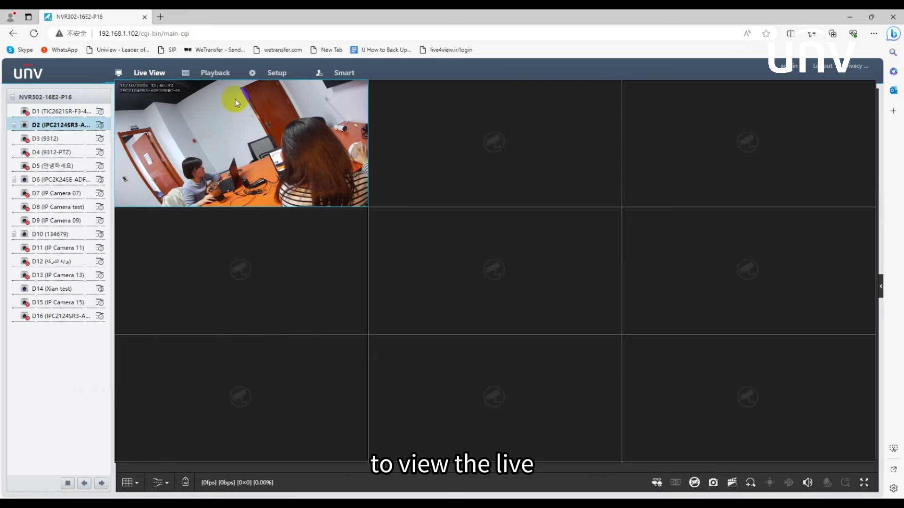
click(216, 73)
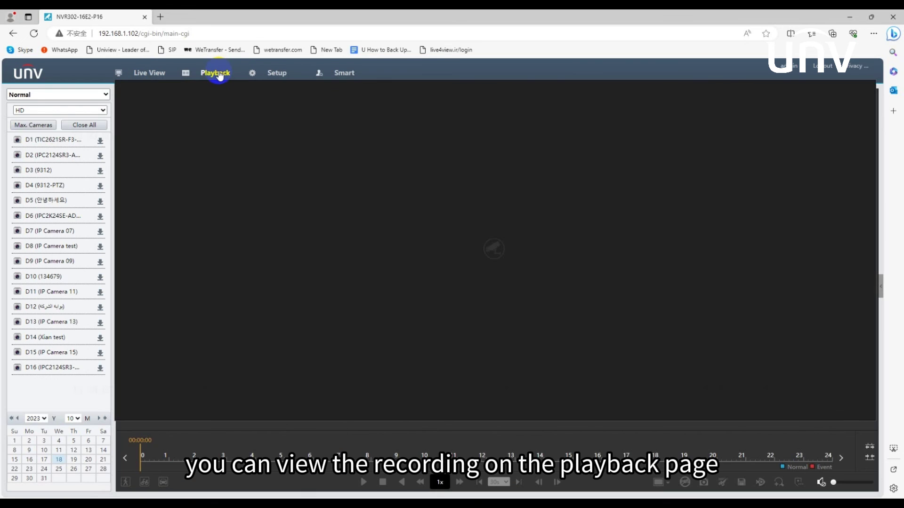
click(41, 141)
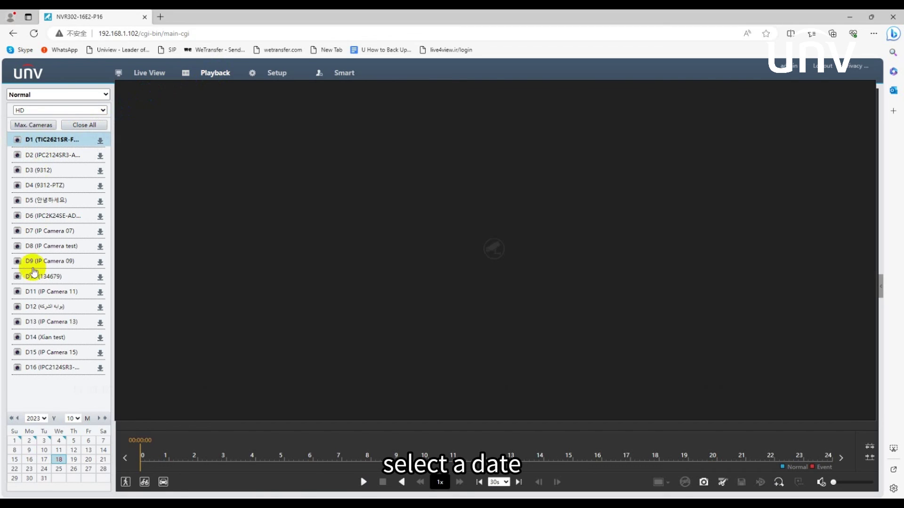
click(64, 443)
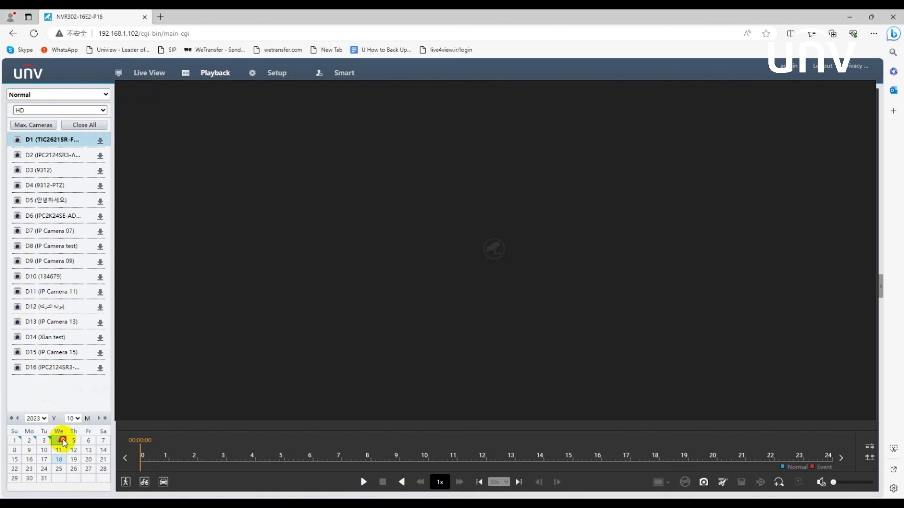